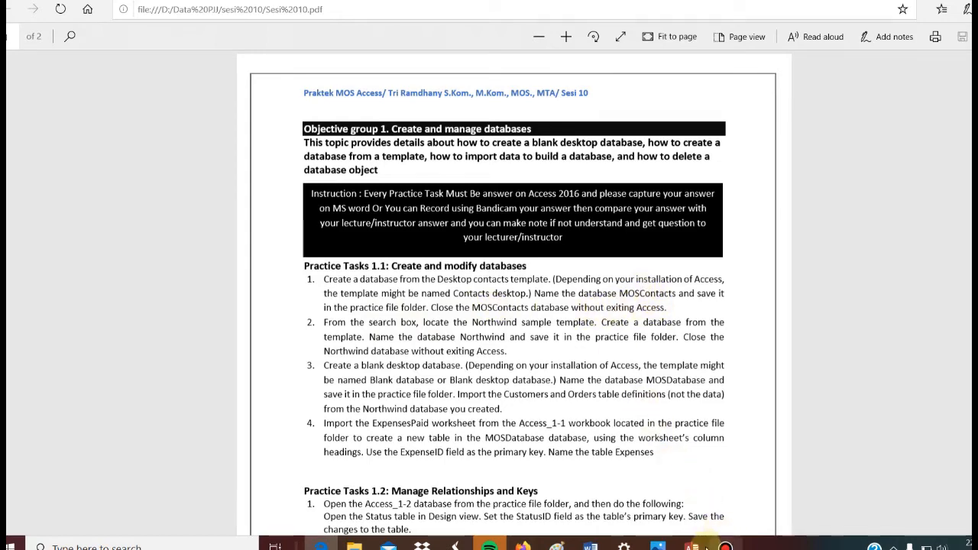
Switch to Access, choose the Contacts template for a new database and name the file MOSContacts.
click(693, 535)
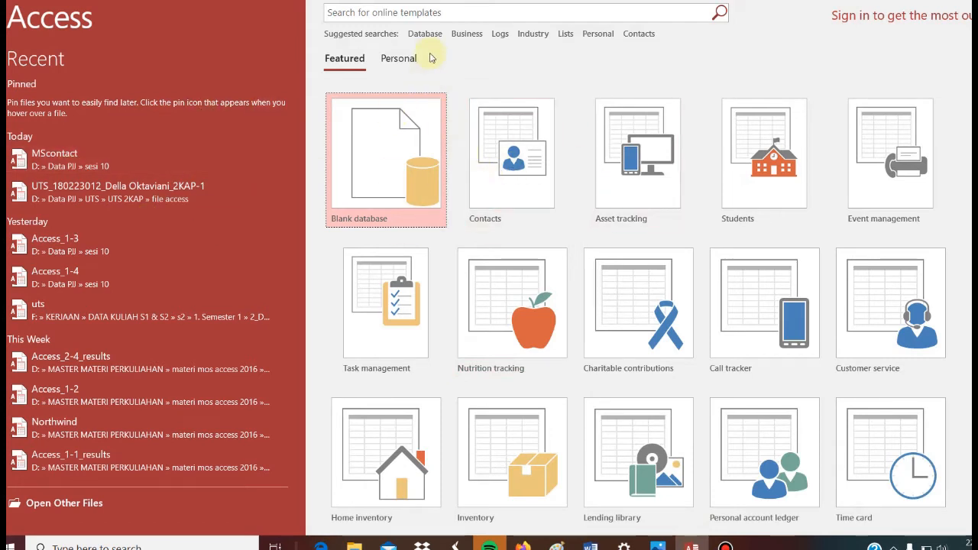
click(489, 126)
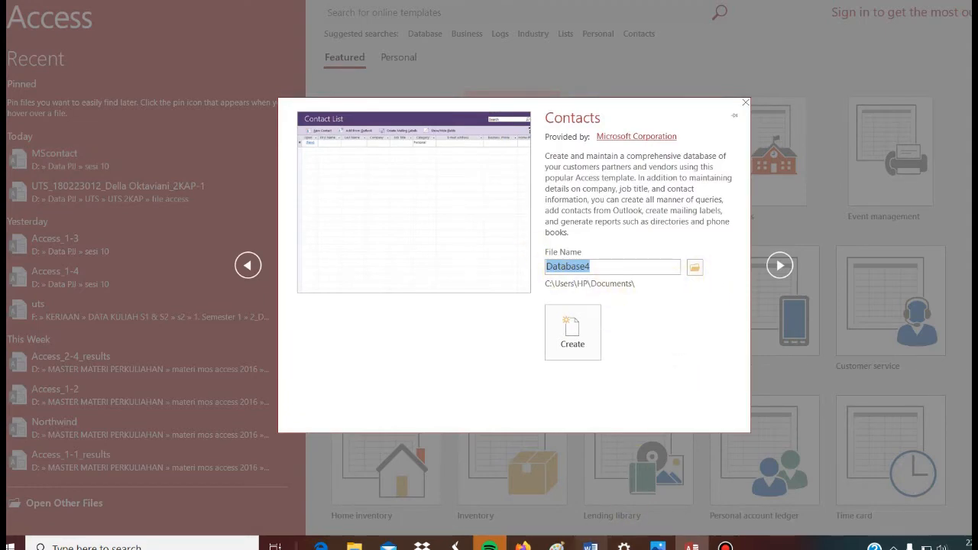
click(591, 546)
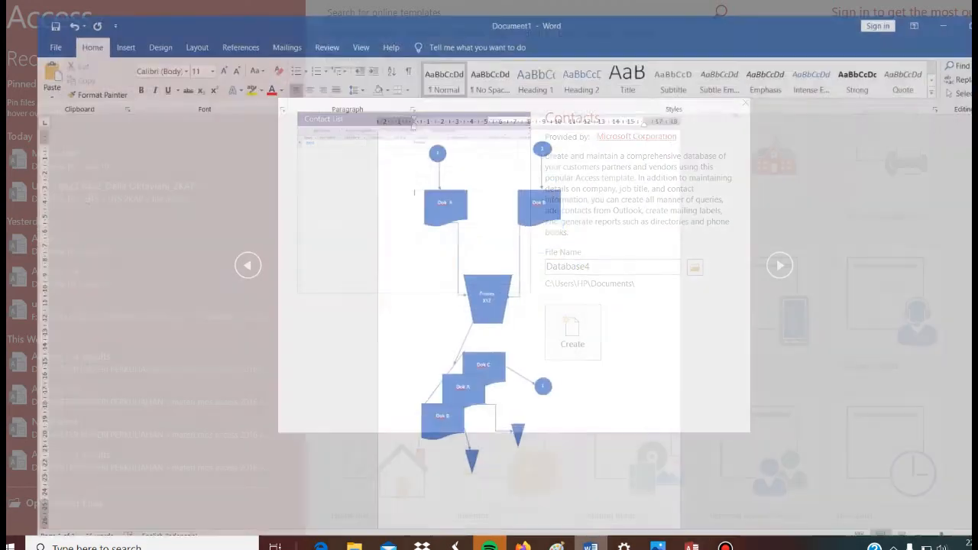
click(321, 546)
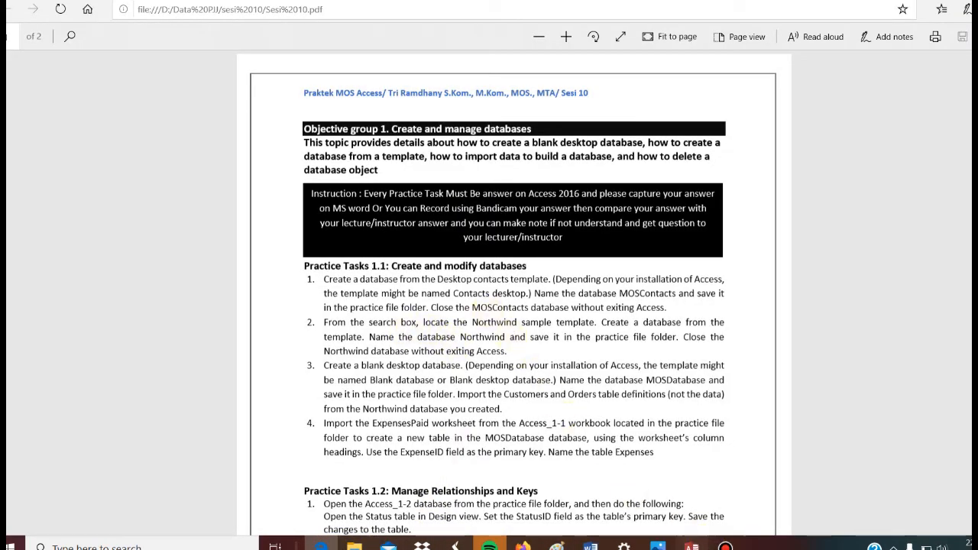
click(692, 546)
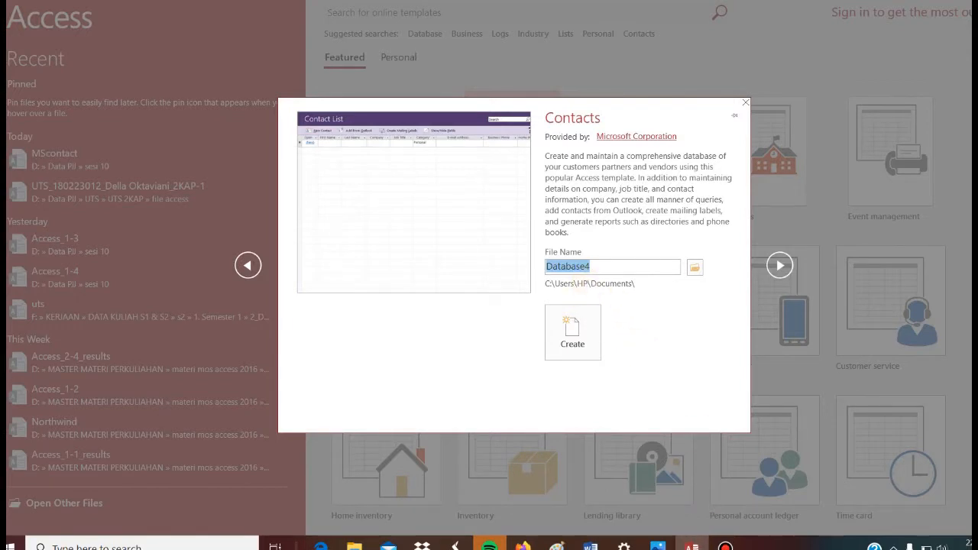
text(MOSCo)
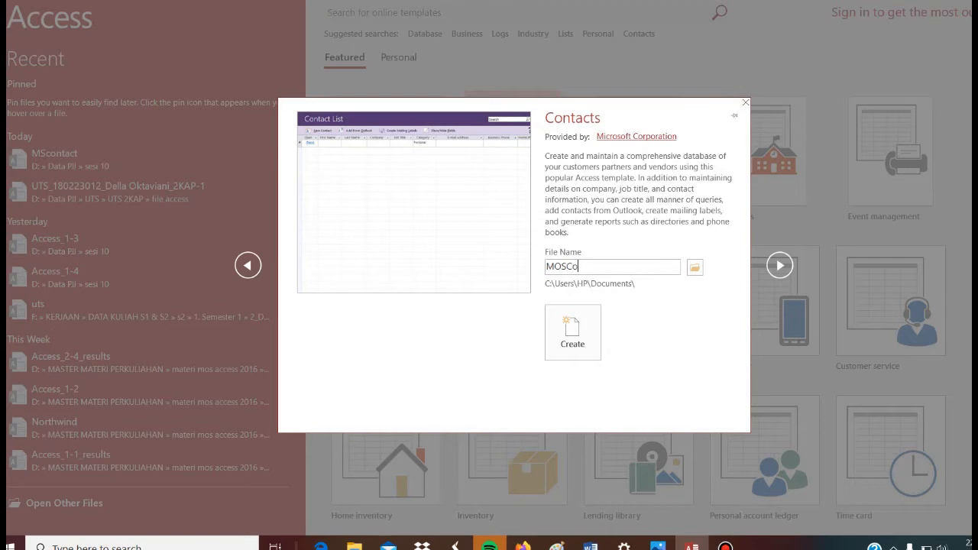
text(ntacts)
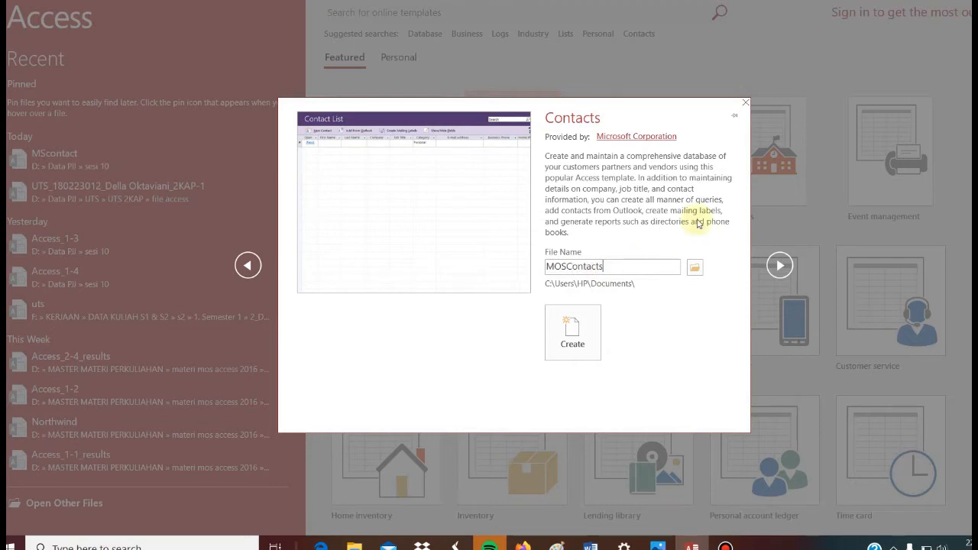
Set the save location to the sesi 10 folder in Data PJJ on drive D and create the MOSContacts database.
click(696, 268)
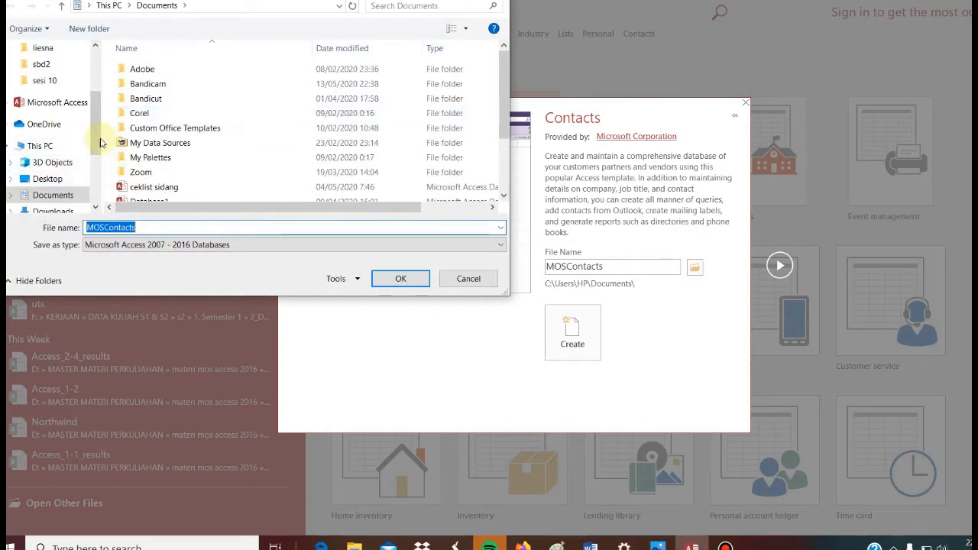
scroll(96, 137, down, 2)
click(48, 203)
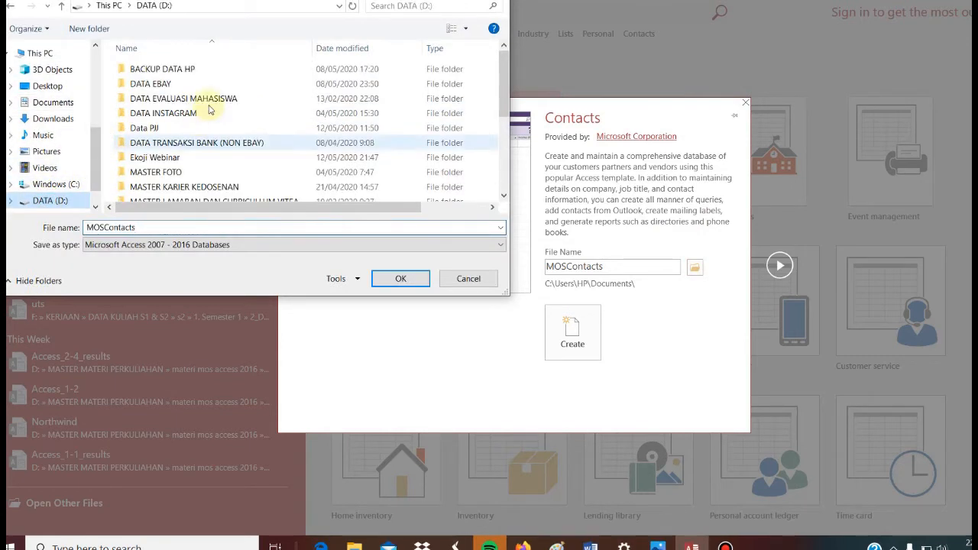
double_click(174, 130)
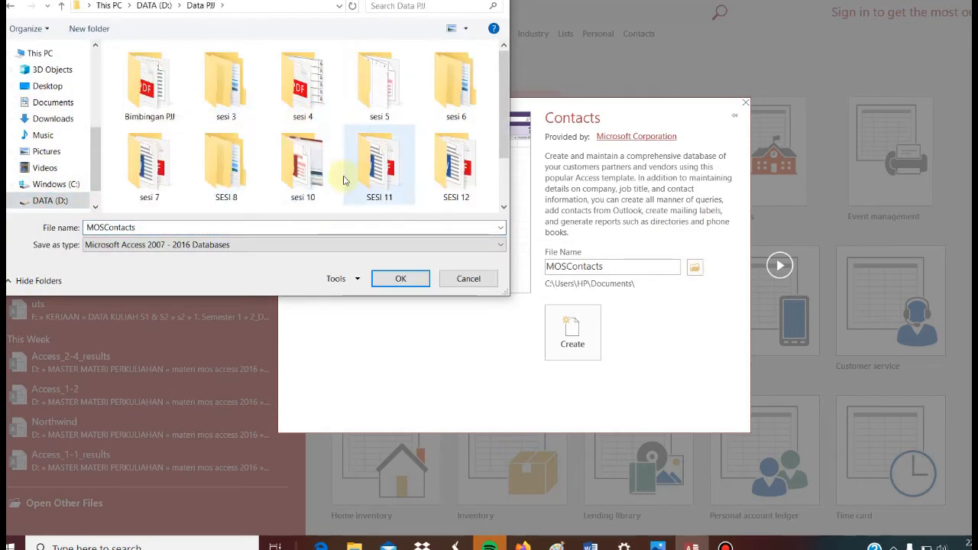
double_click(303, 162)
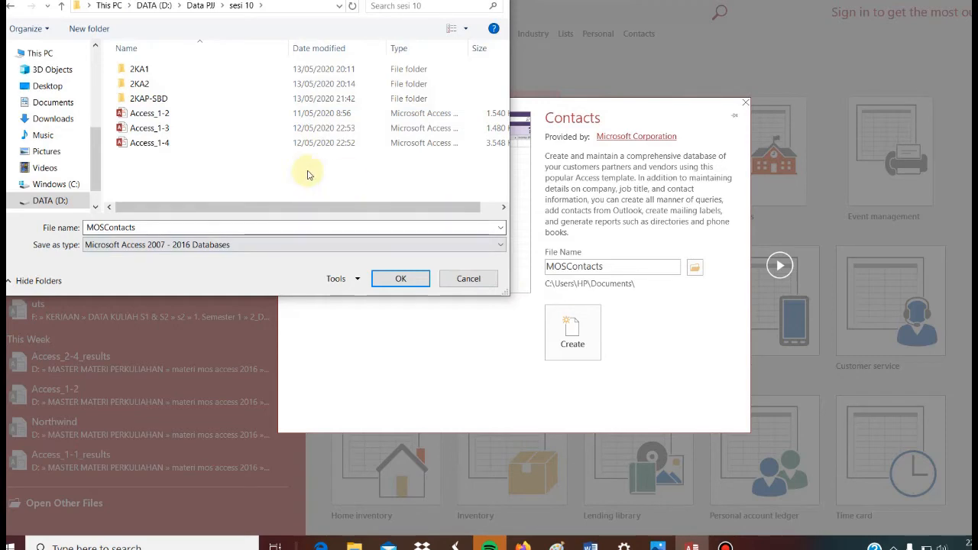
click(398, 279)
click(574, 327)
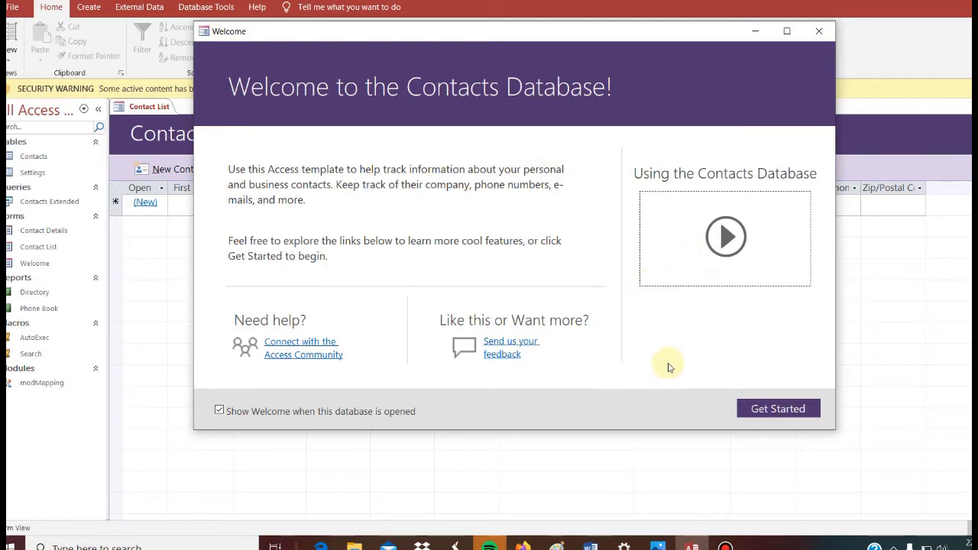
Dismiss the Welcome form and close the MOSContacts database while keeping the program open.
click(818, 31)
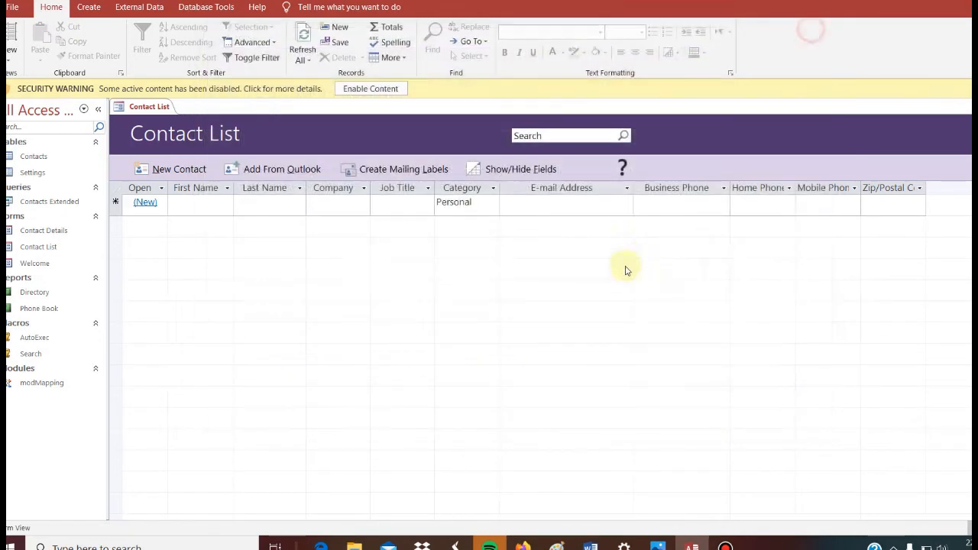
click(321, 545)
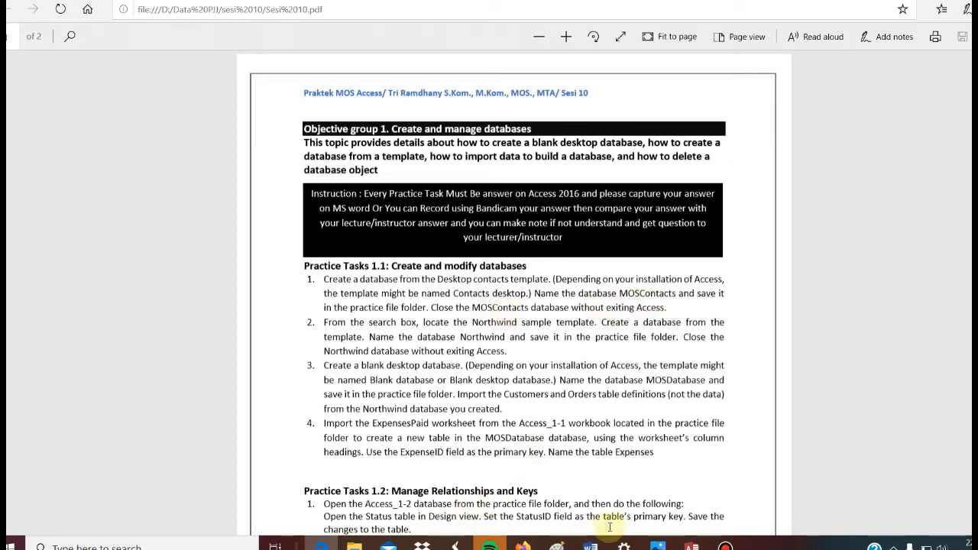
click(692, 547)
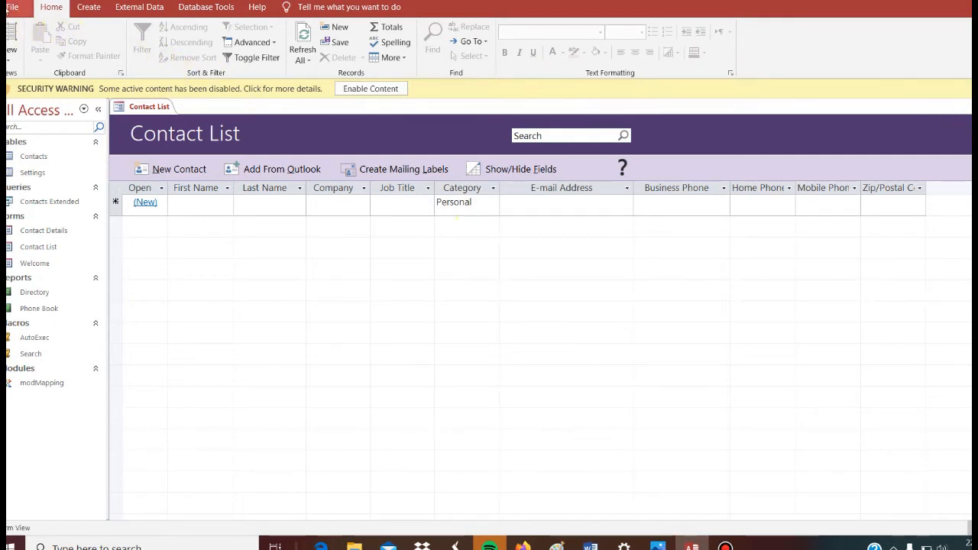
click(12, 7)
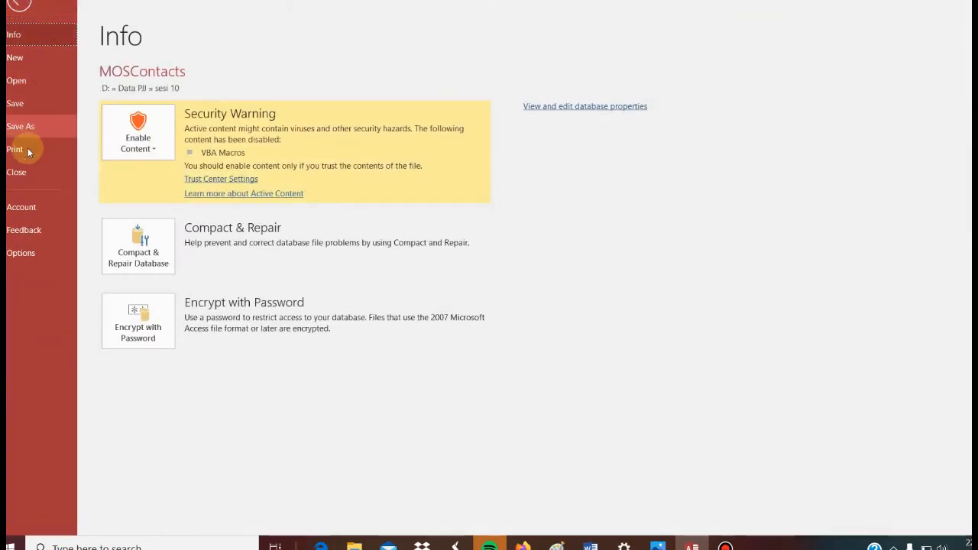
click(29, 172)
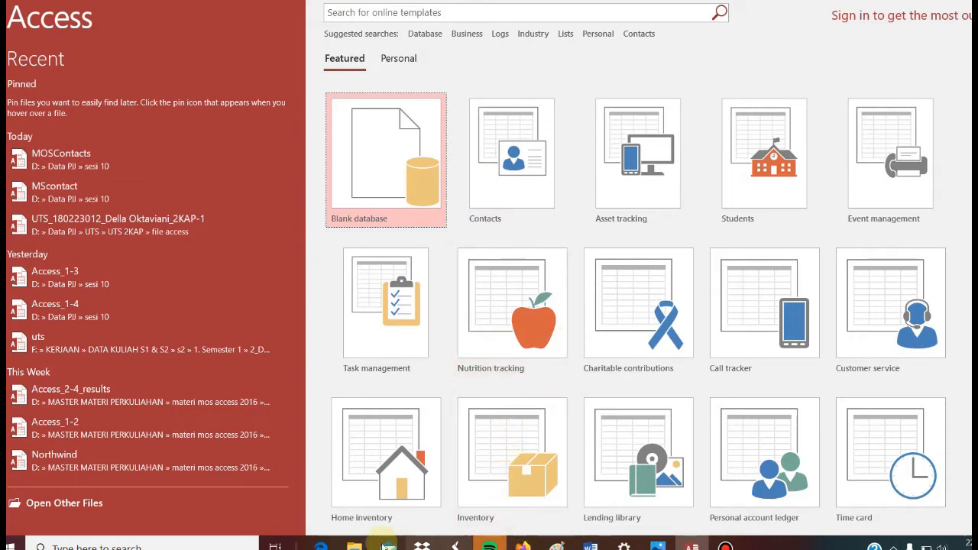
Check the second practice task in the PDF, search the online Access templates for northwind and select the Northwind template.
click(590, 545)
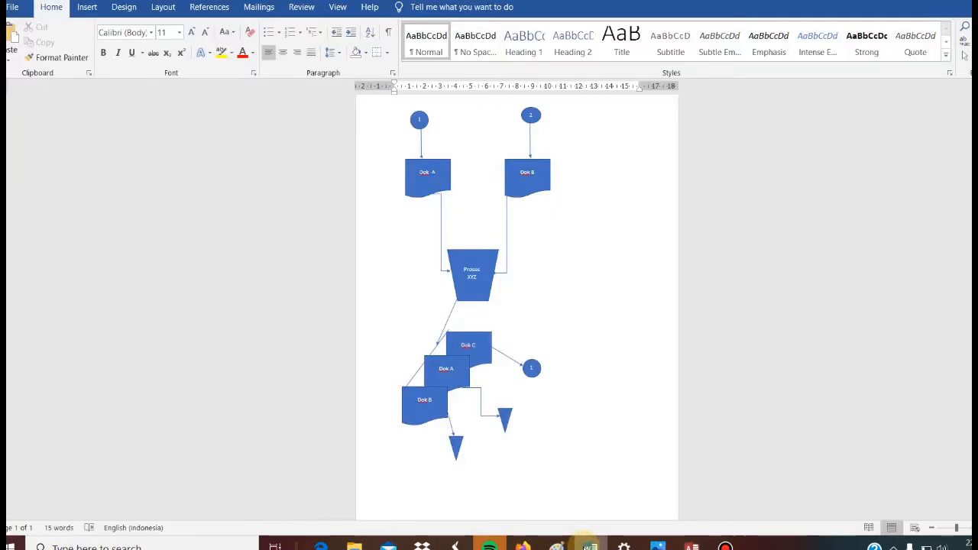
click(321, 546)
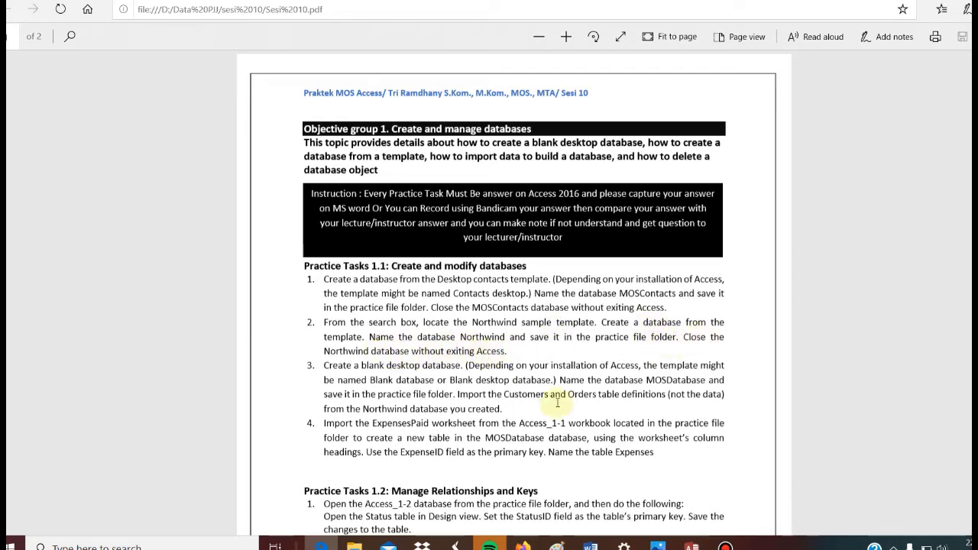
click(691, 546)
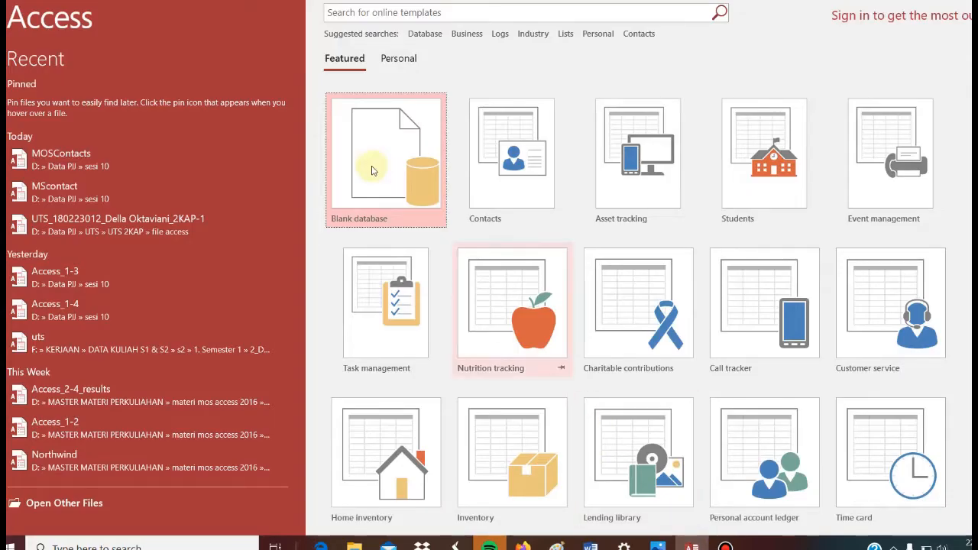
click(399, 15)
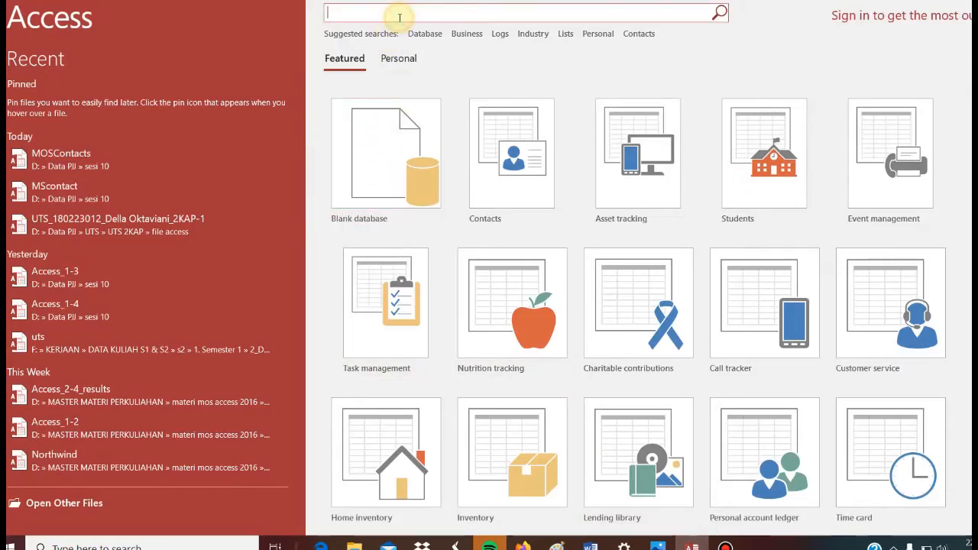
text(northwi)
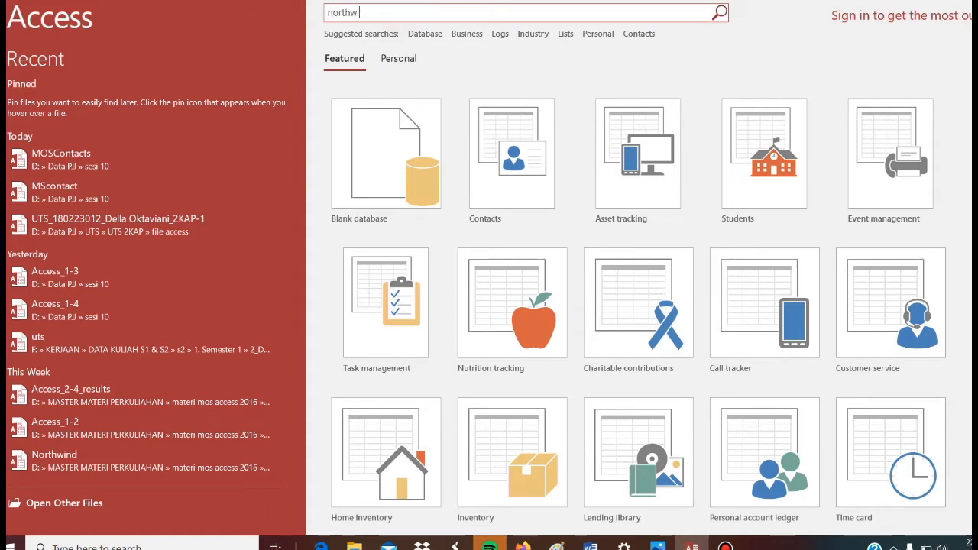
text(nd)
key(Return)
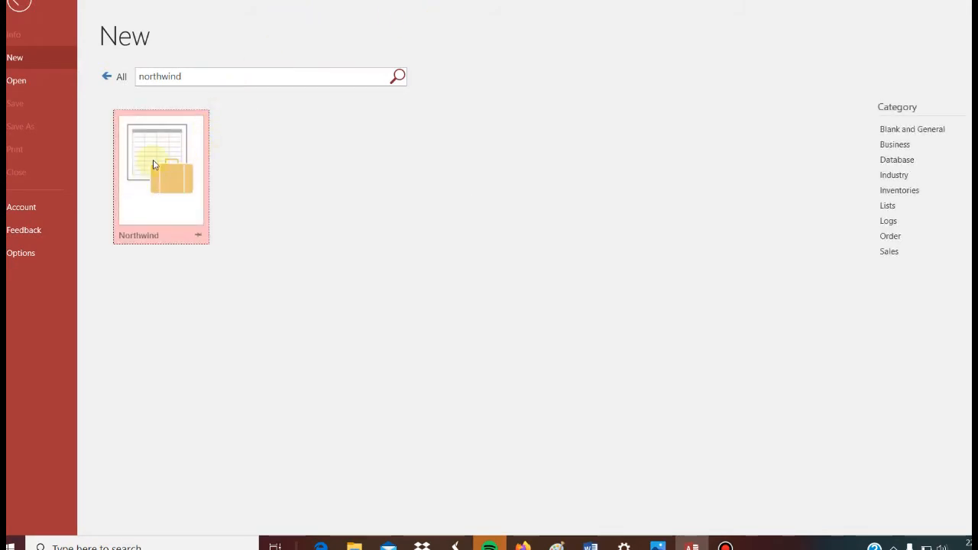
click(153, 162)
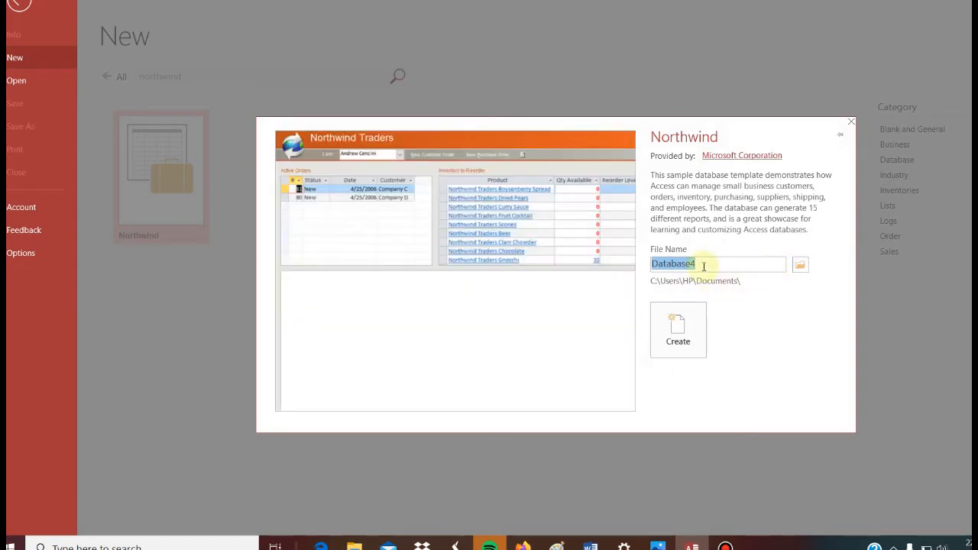
Create the database from the template as Northwind in the sesi 10 folder in Data PJJ on drive D.
text(Northwind)
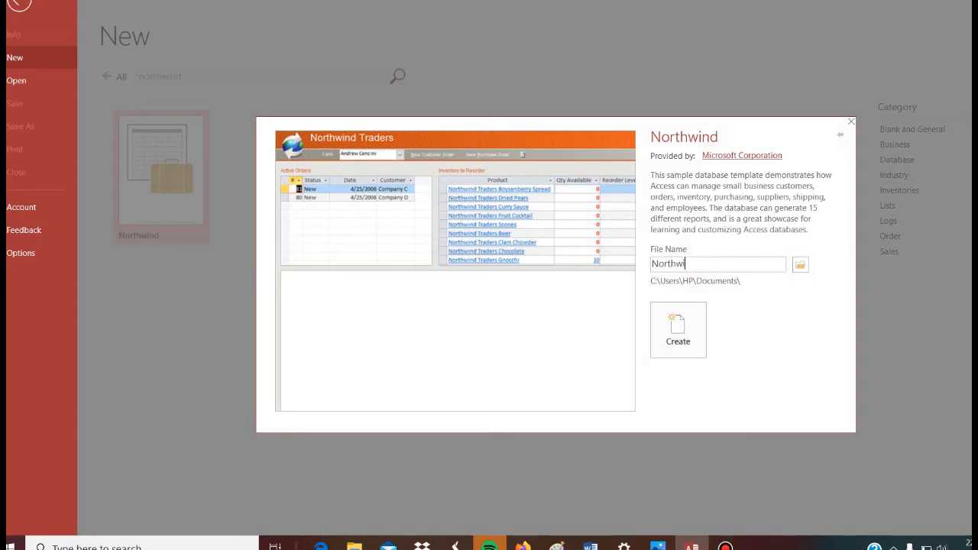
click(800, 264)
drag(94, 137, 99, 190)
click(55, 162)
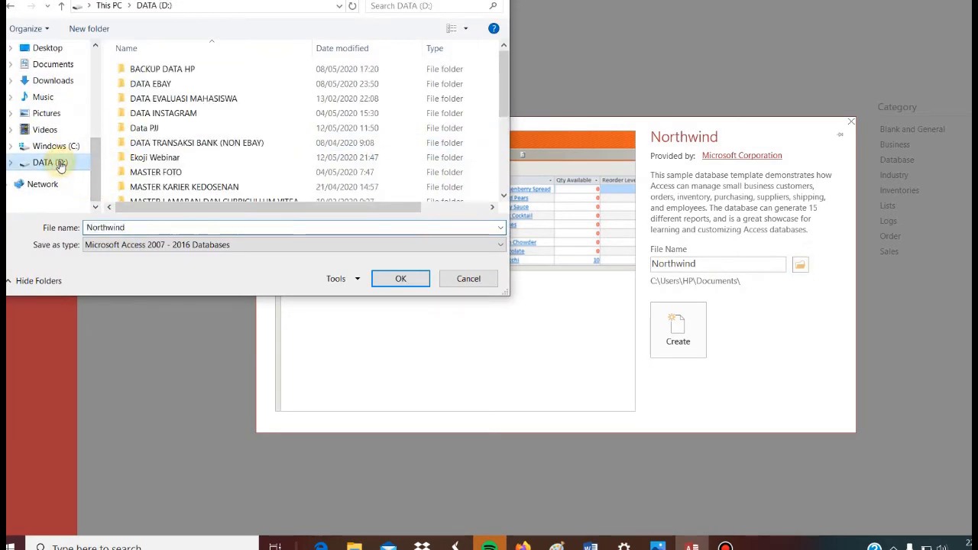
double_click(173, 130)
double_click(302, 176)
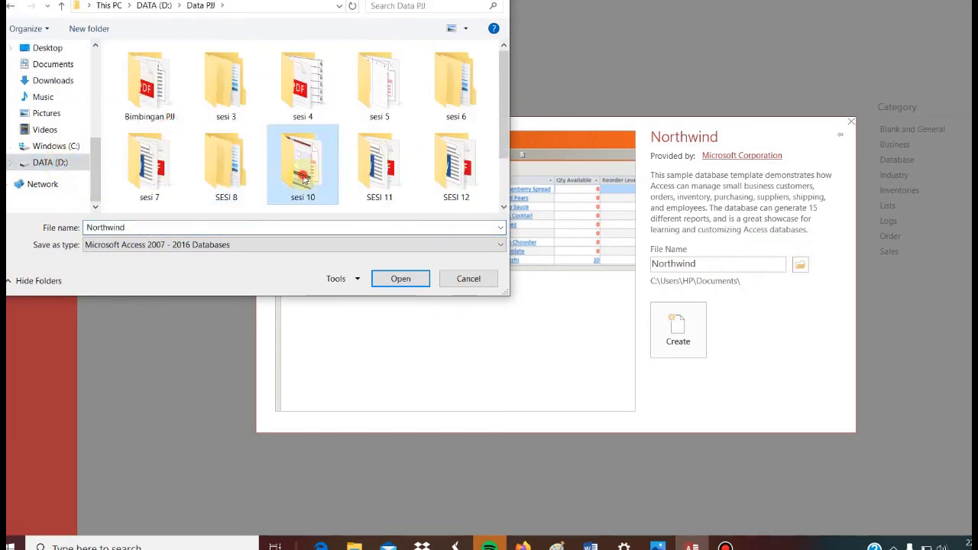
click(397, 279)
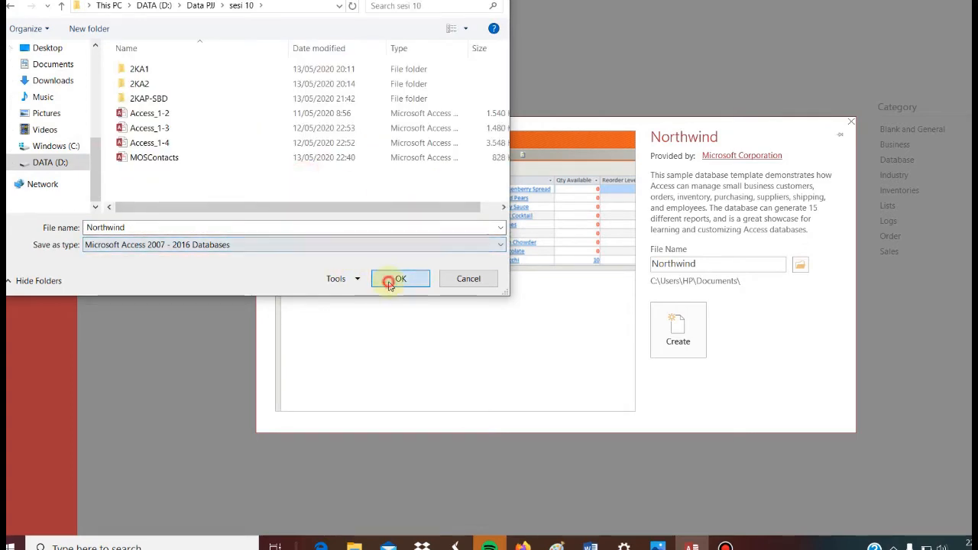
click(675, 316)
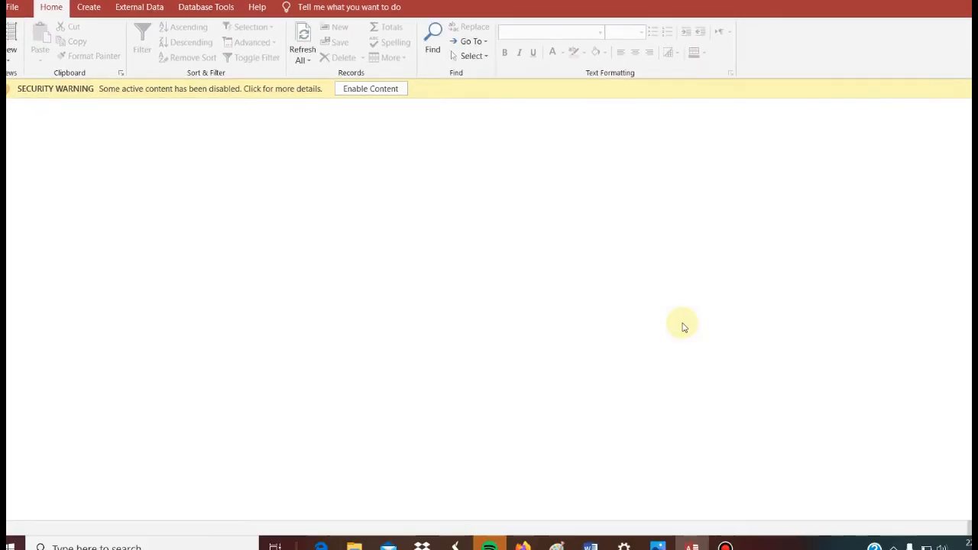
Enable the Northwind database's content, dismiss its login dialog and close the database without exiting the program.
click(371, 89)
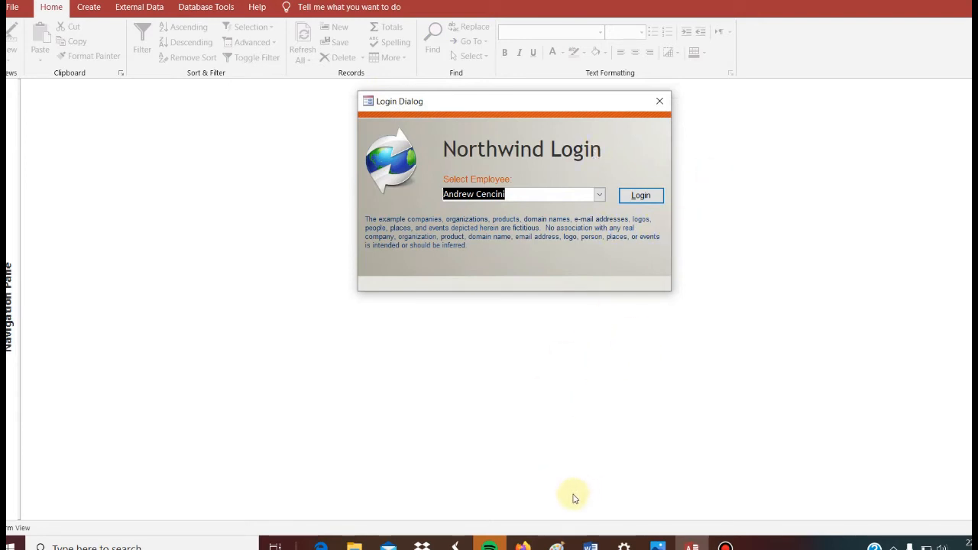
click(321, 546)
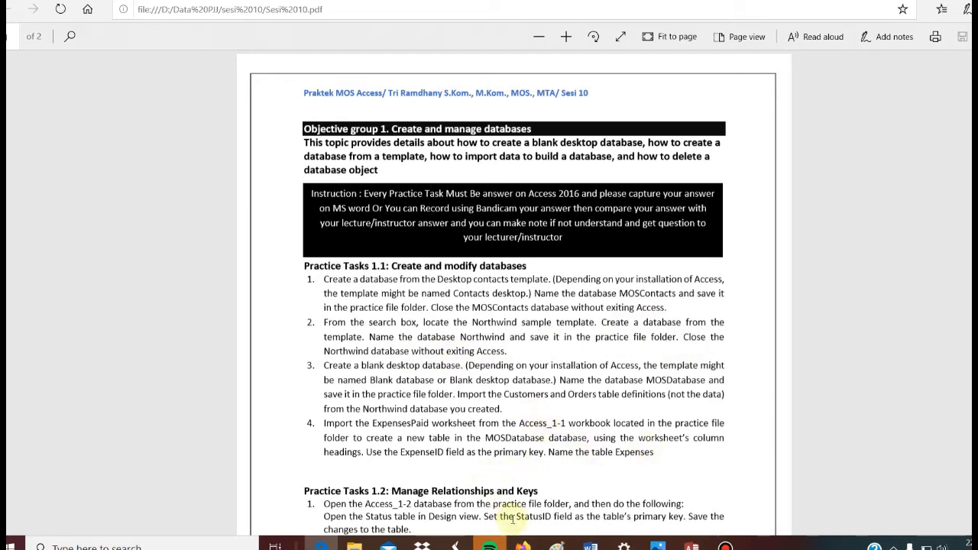
click(691, 544)
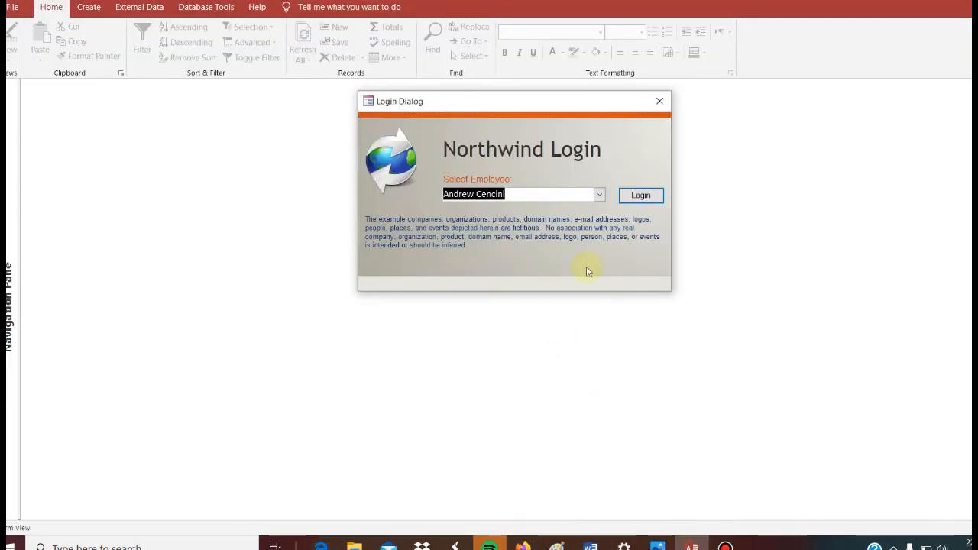
click(660, 101)
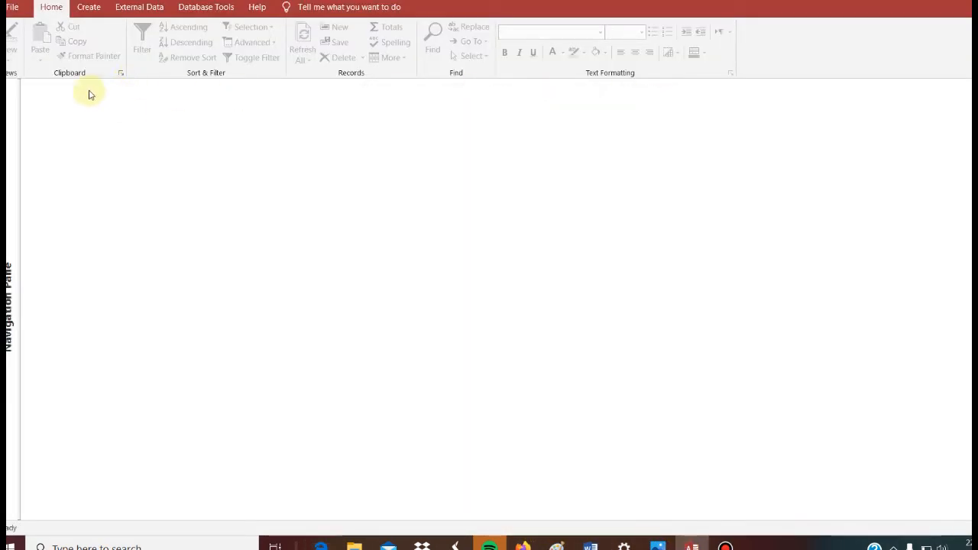
click(12, 9)
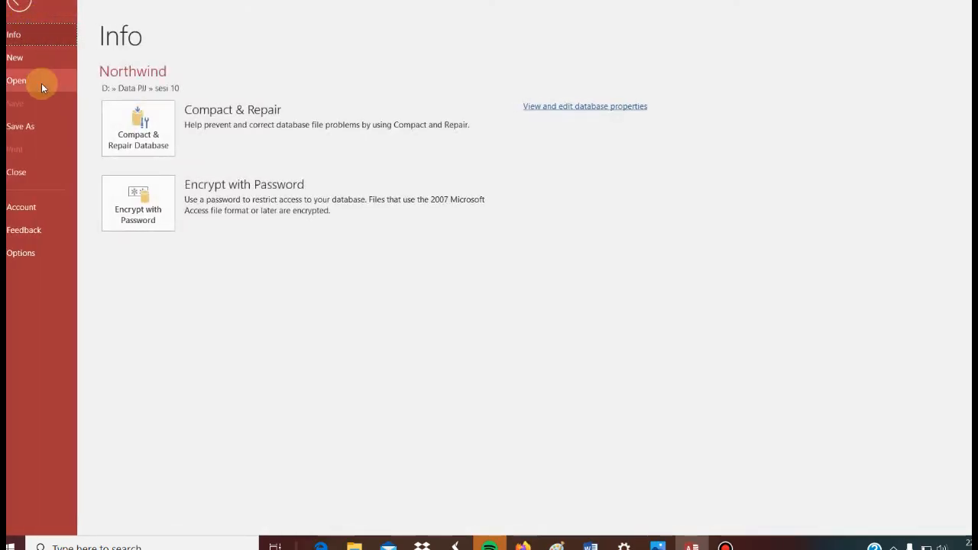
click(32, 171)
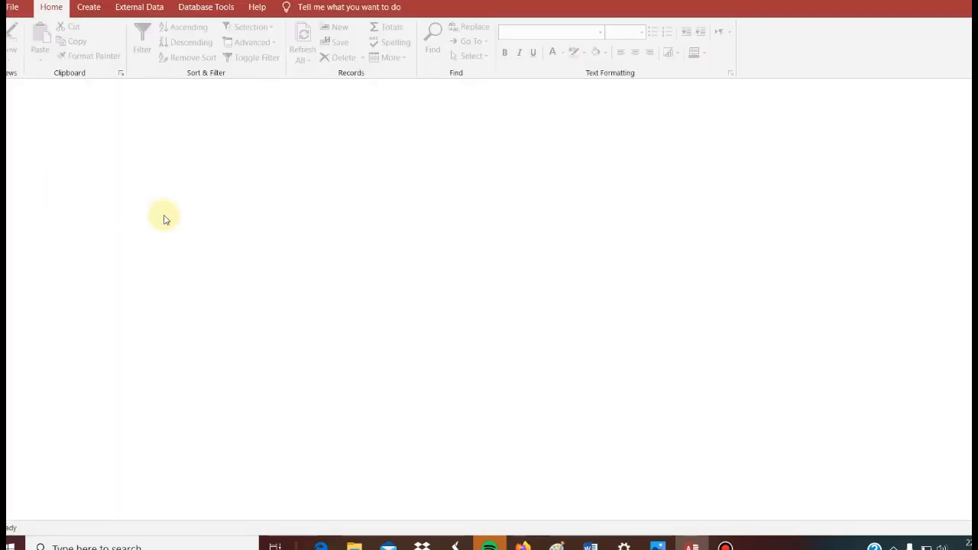
Following the PDF's third practice task, create a blank database named MOSDatabase in the Documents folder and close its empty starting table.
click(329, 541)
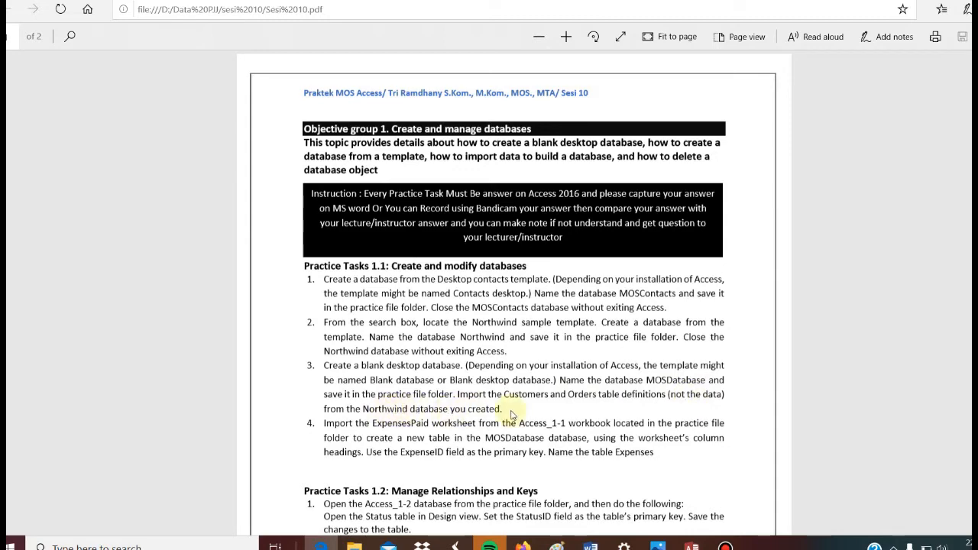
click(692, 545)
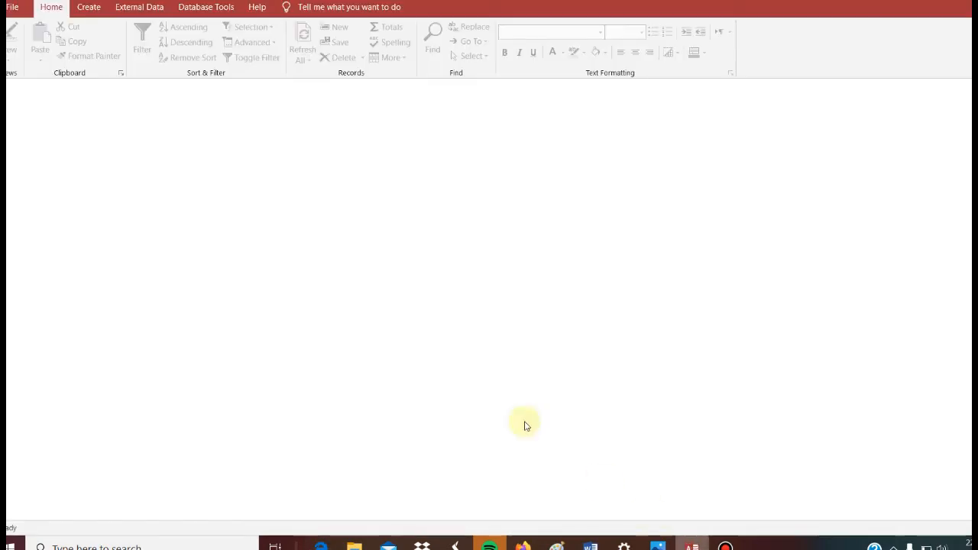
click(18, 10)
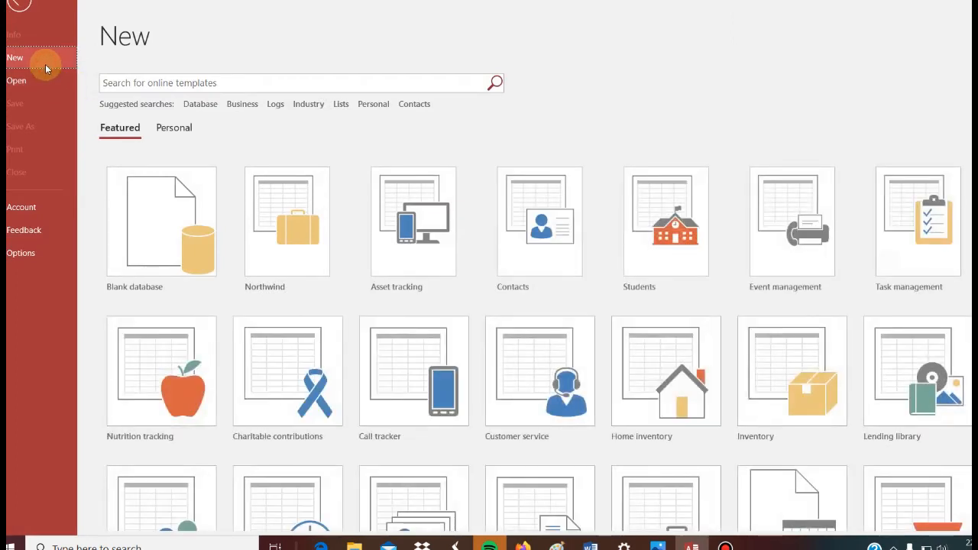
click(150, 211)
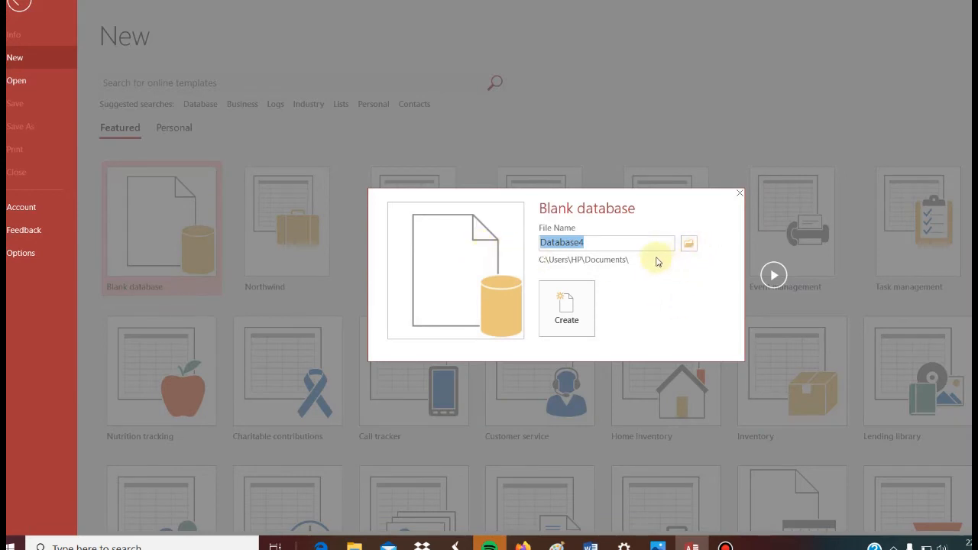
text(MOS)
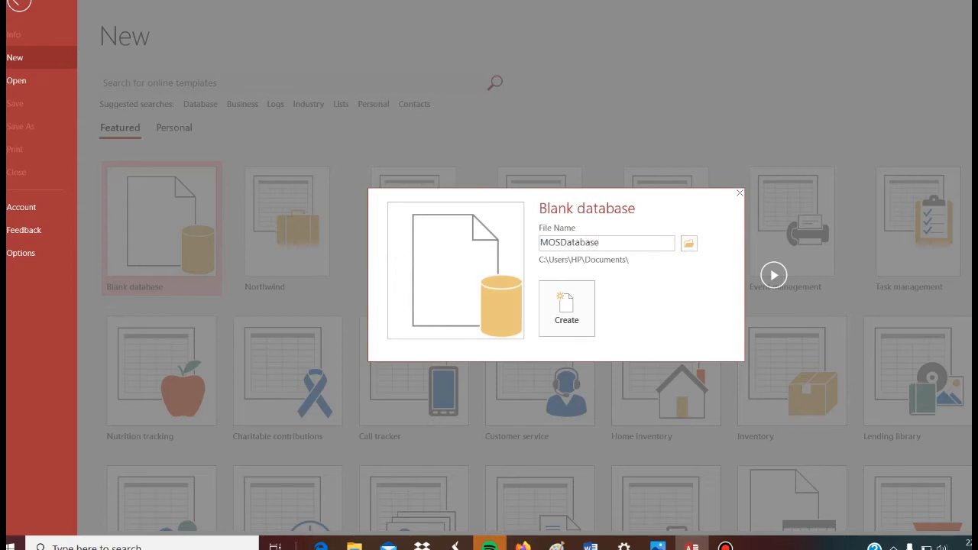
click(579, 309)
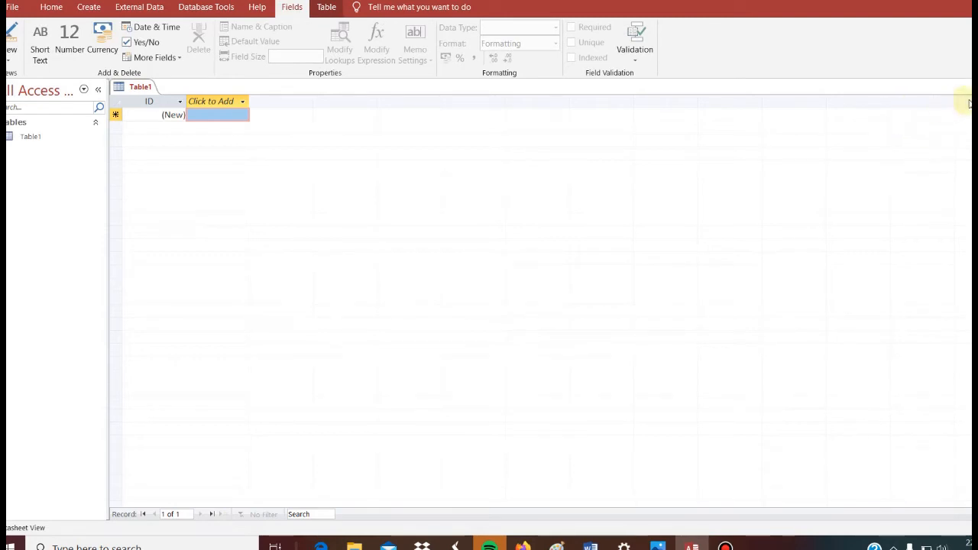
click(973, 87)
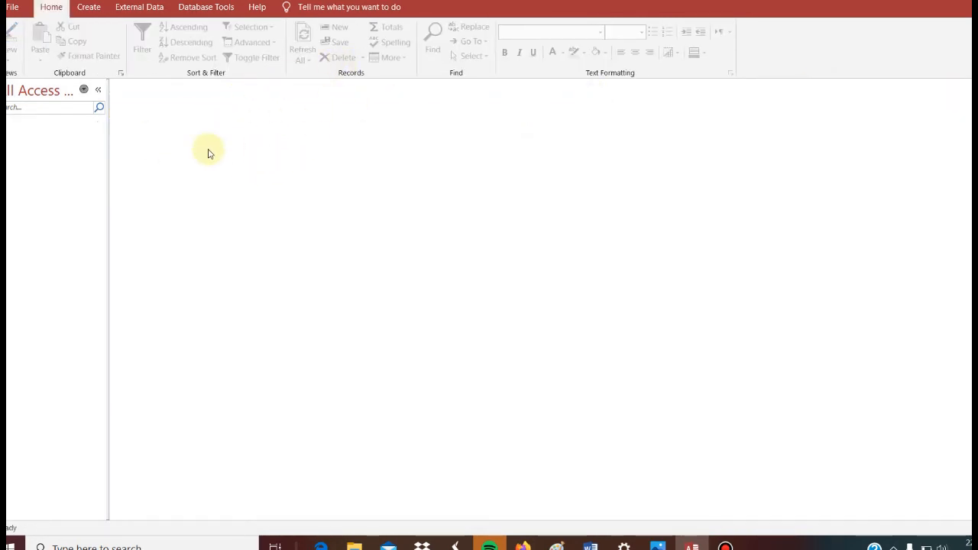
Recheck the import instructions in the PDF and start importing external data from an Access database into MOSDatabase.
click(321, 546)
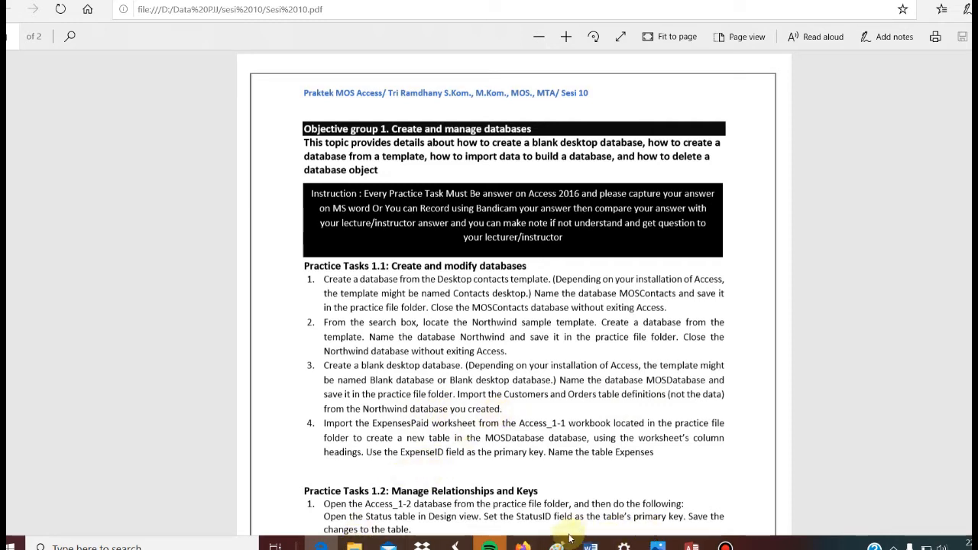
click(691, 546)
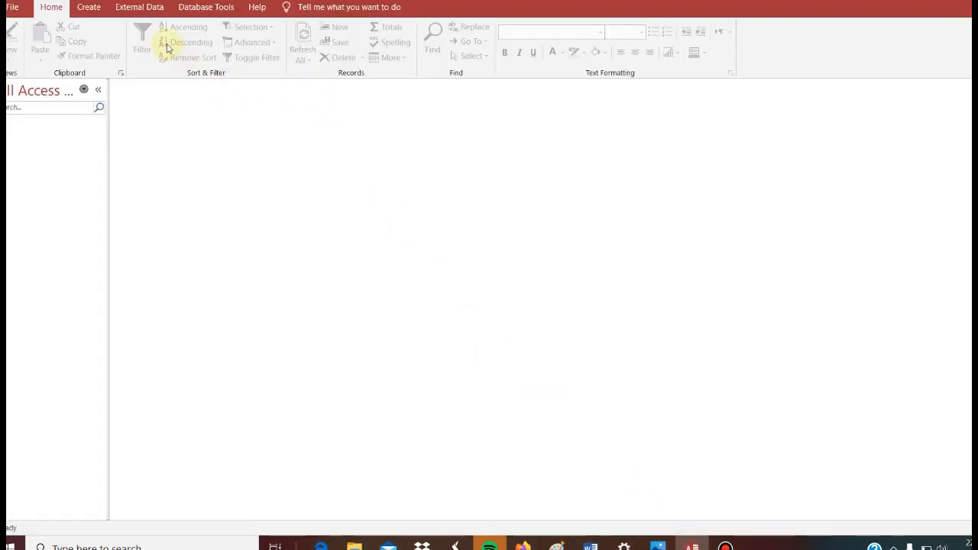
click(149, 13)
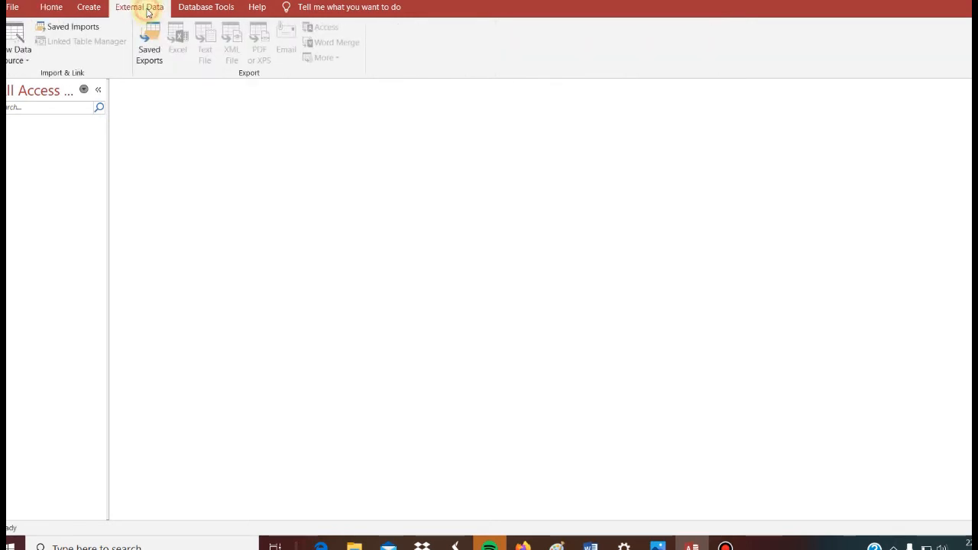
click(22, 59)
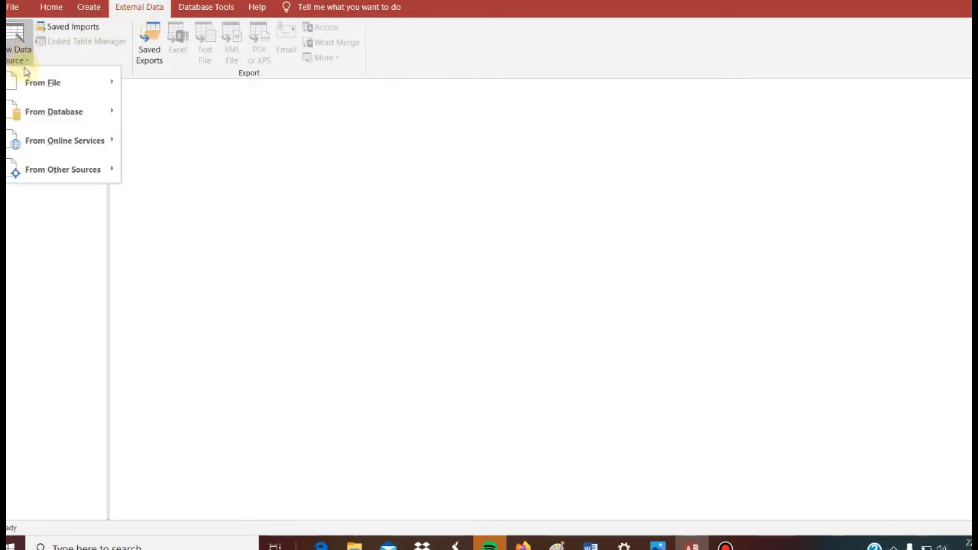
mouse_move(42, 114)
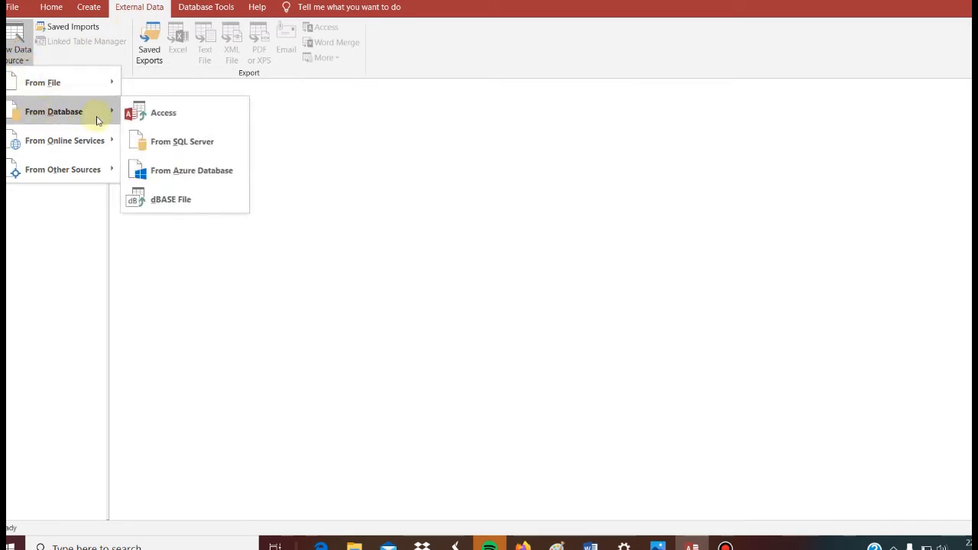
click(158, 116)
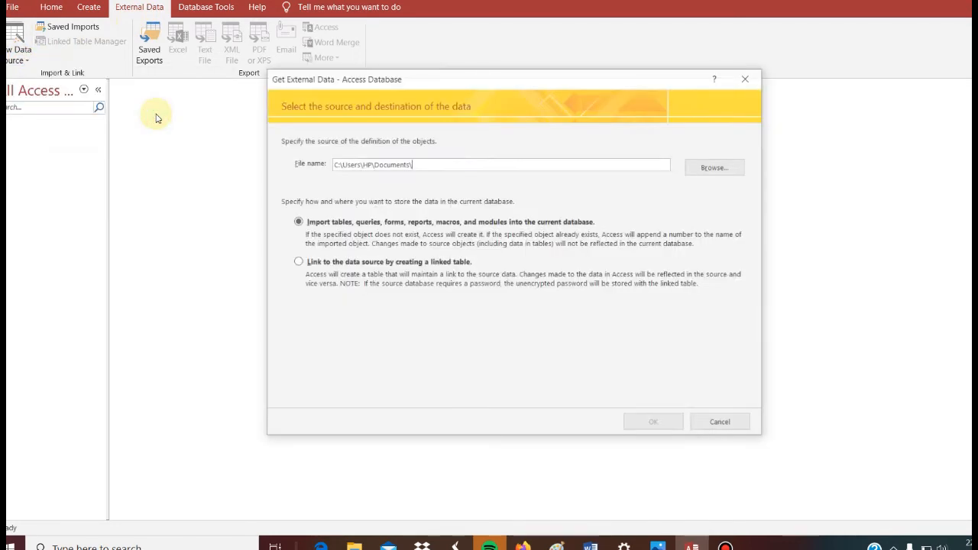
Choose Northwind from the sesi 10 folder in Data PJJ on drive D as the source and continue with importing objects.
click(716, 166)
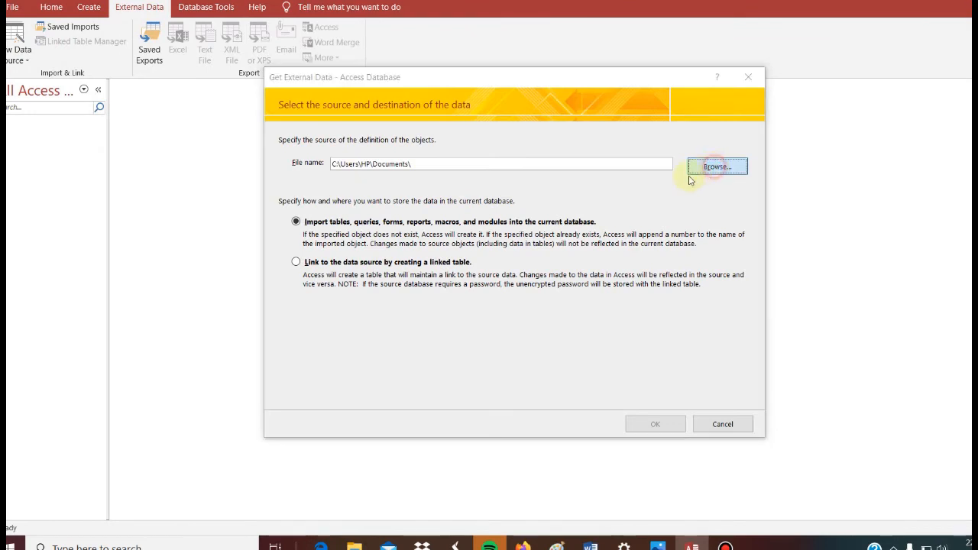
scroll(380, 250, down, 3)
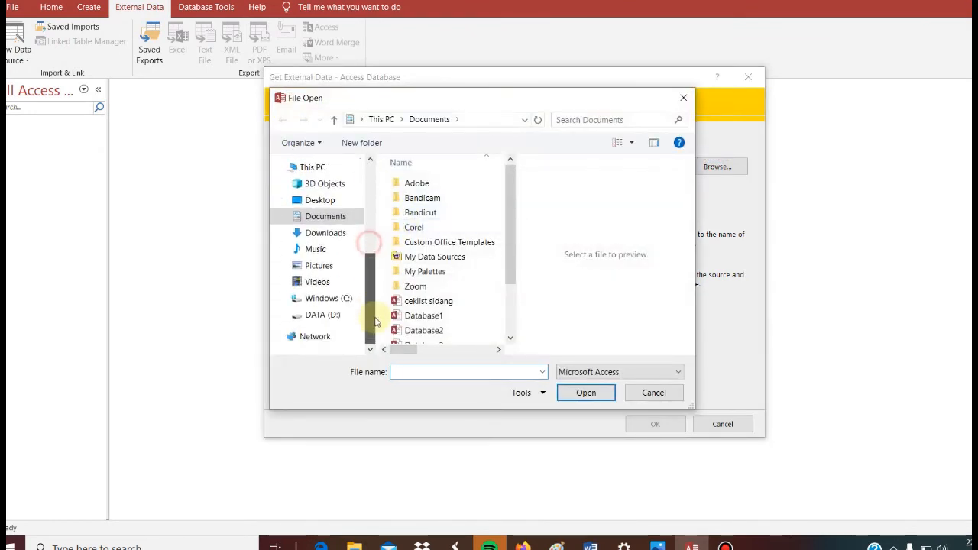
click(329, 300)
click(322, 314)
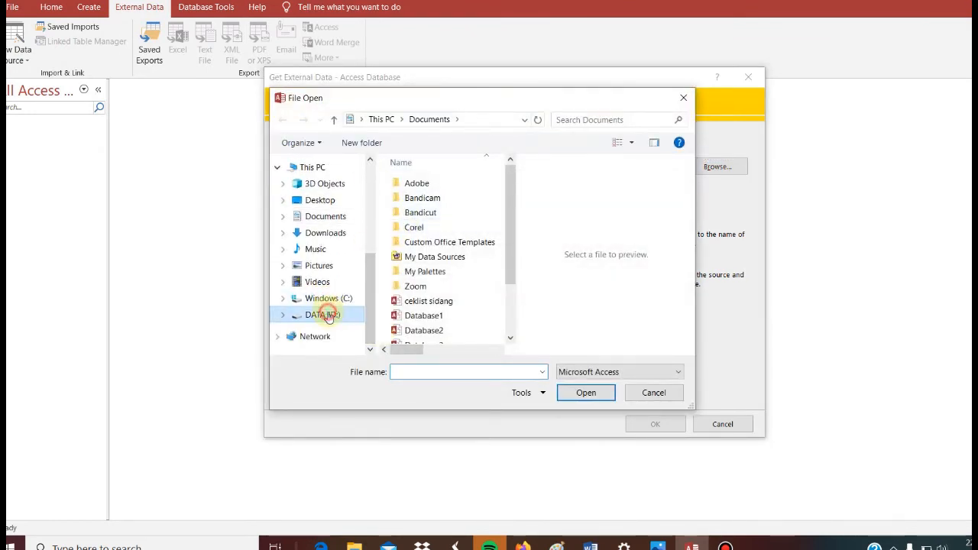
double_click(428, 242)
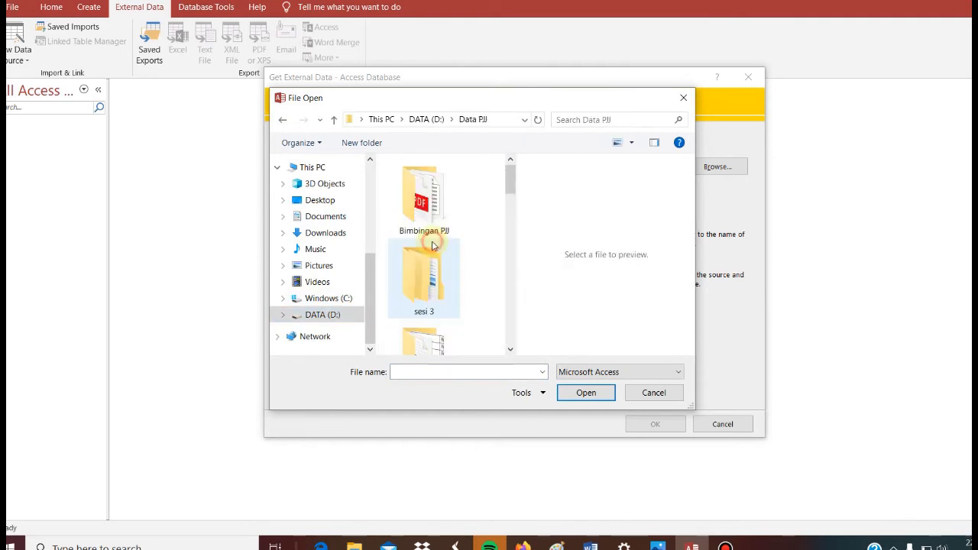
scroll(448, 308, down, 5)
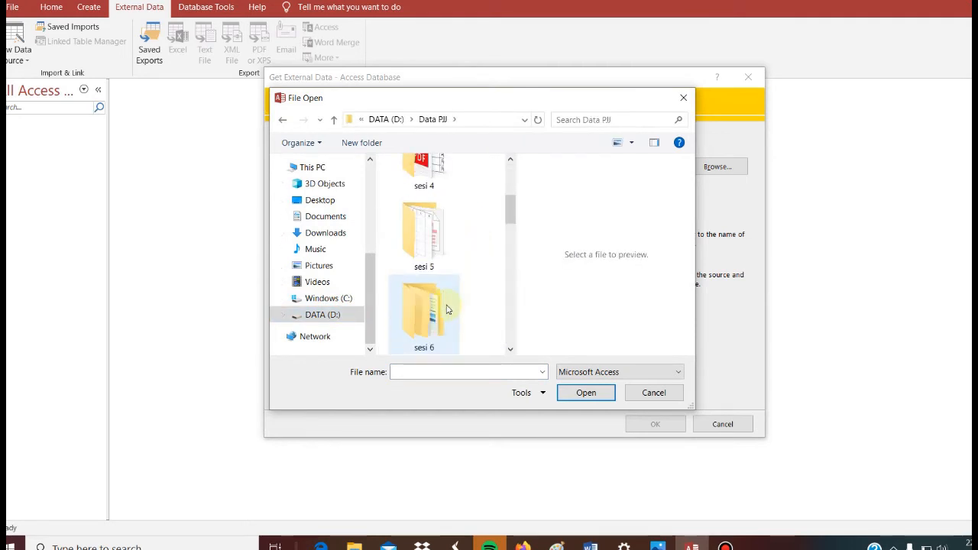
double_click(454, 324)
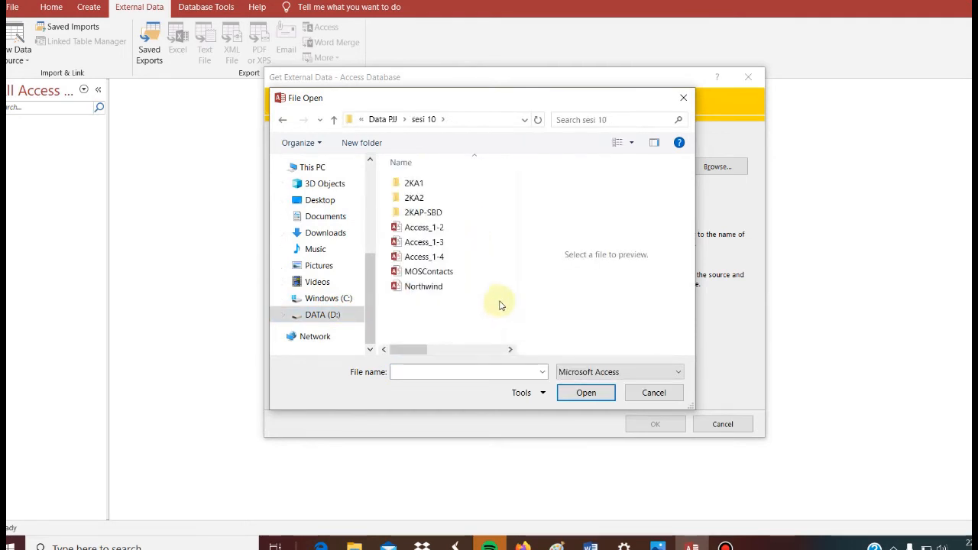
click(438, 296)
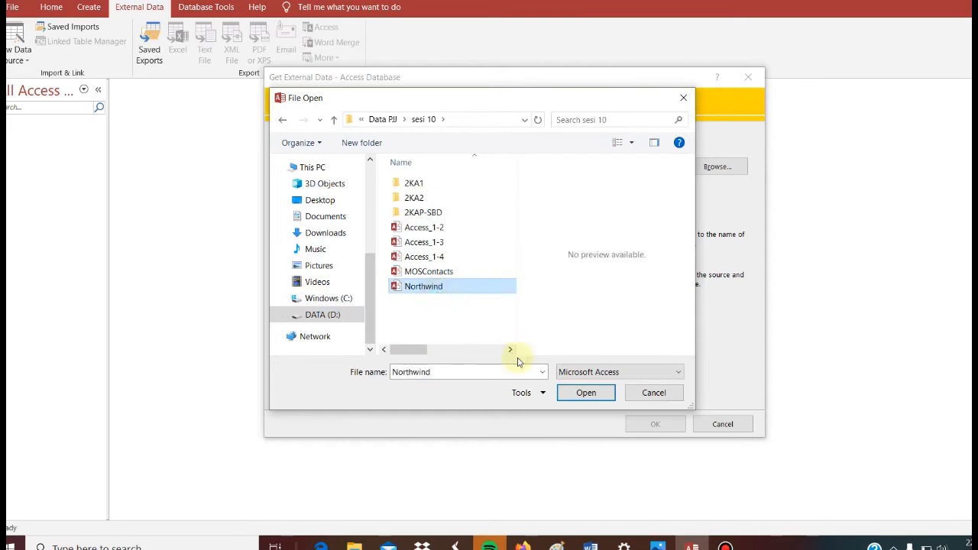
click(574, 395)
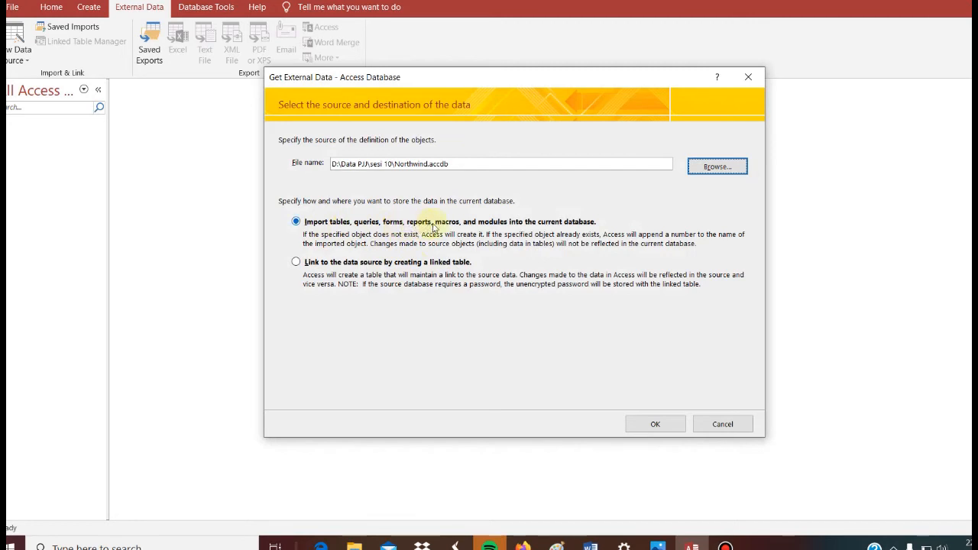
click(661, 425)
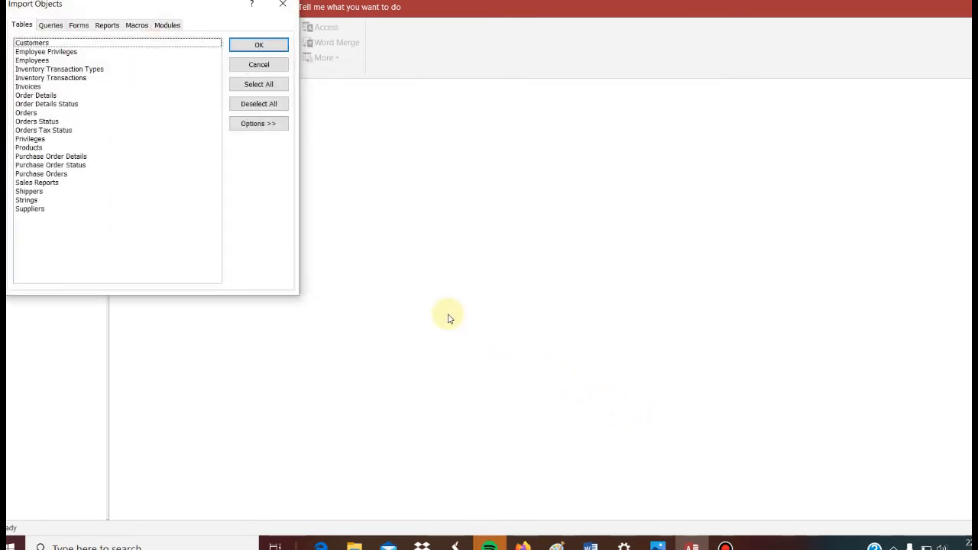
Select the Customers and Orders tables for import as Definition Only, checking the choice against the PDF's third task.
click(322, 546)
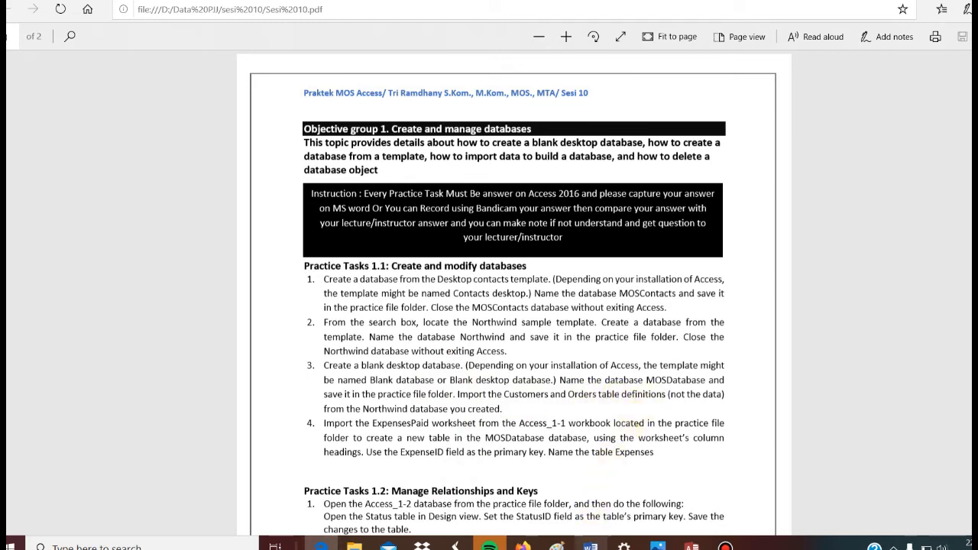
click(692, 546)
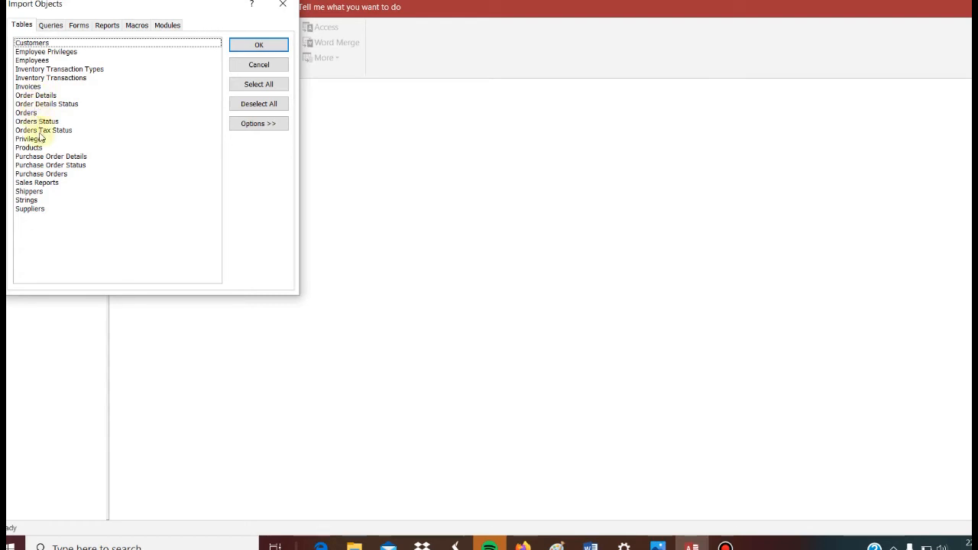
click(34, 44)
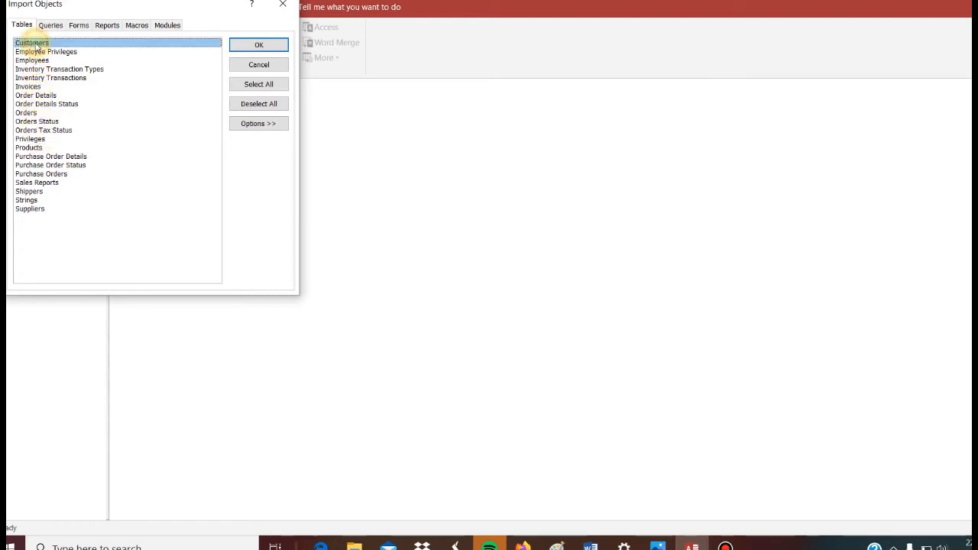
click(26, 113)
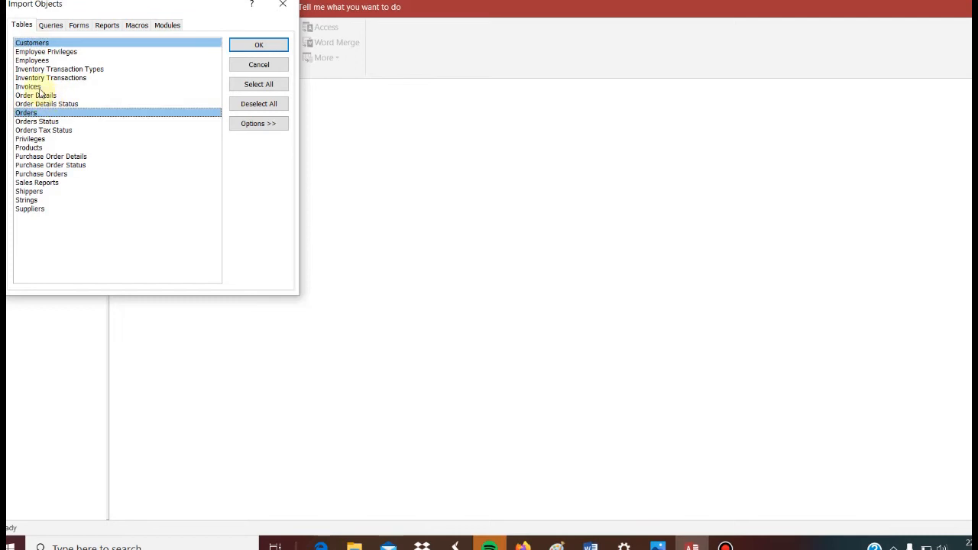
click(255, 126)
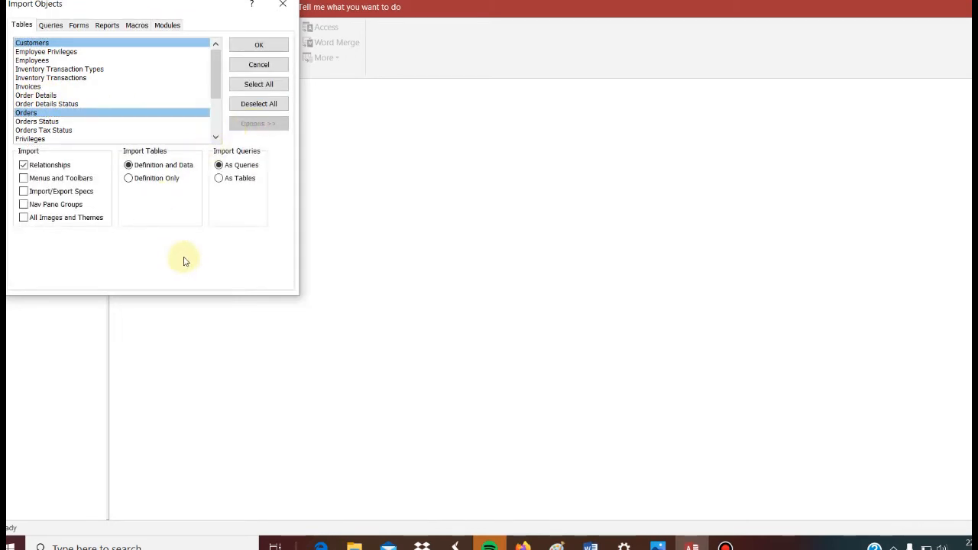
click(131, 178)
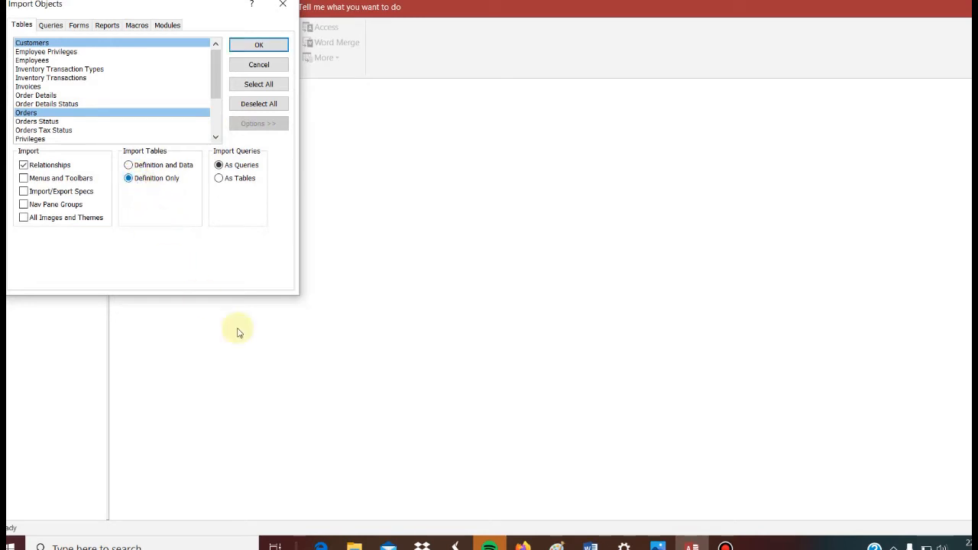
click(321, 546)
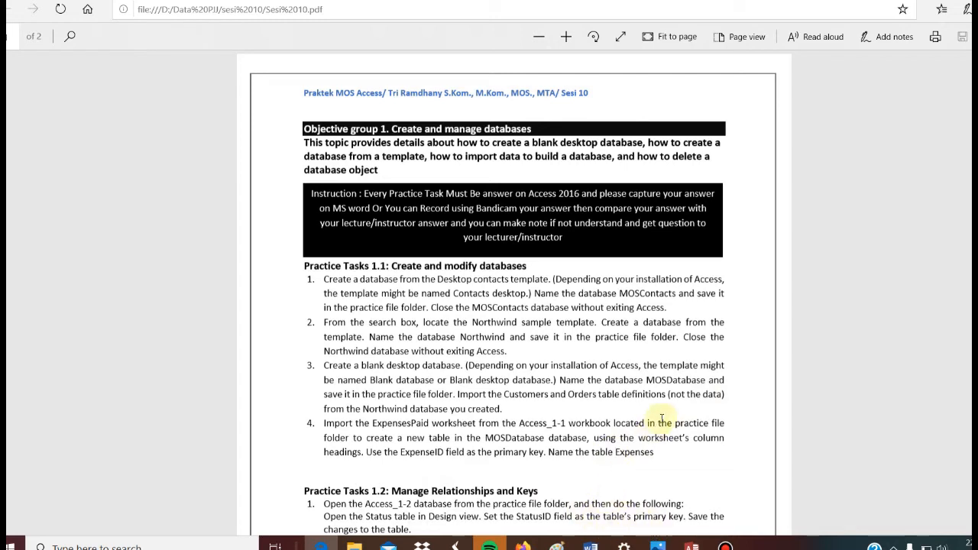
click(692, 545)
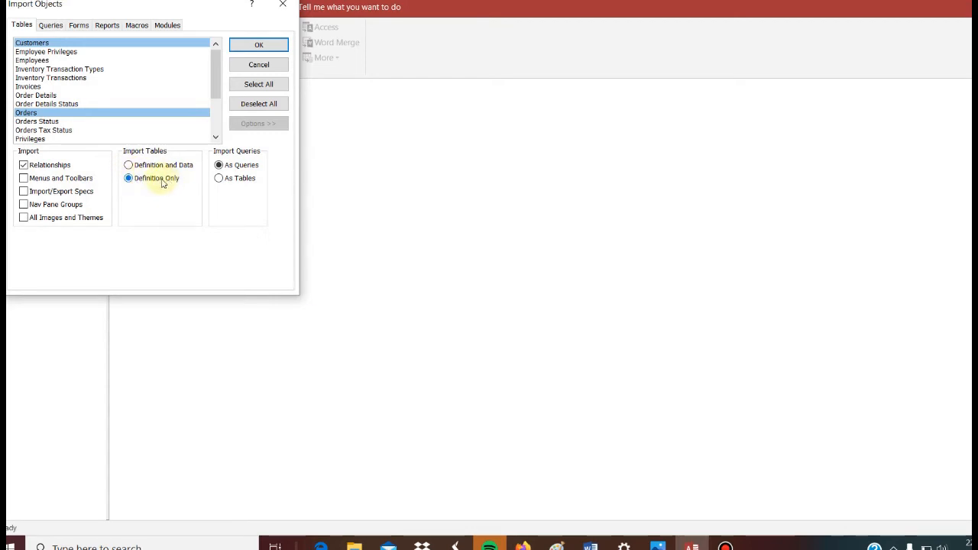
click(321, 545)
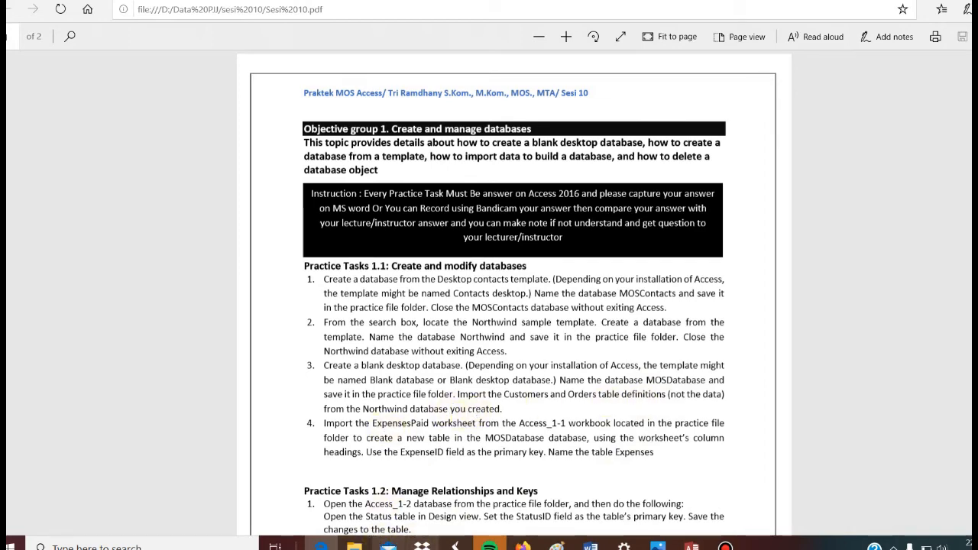
click(692, 546)
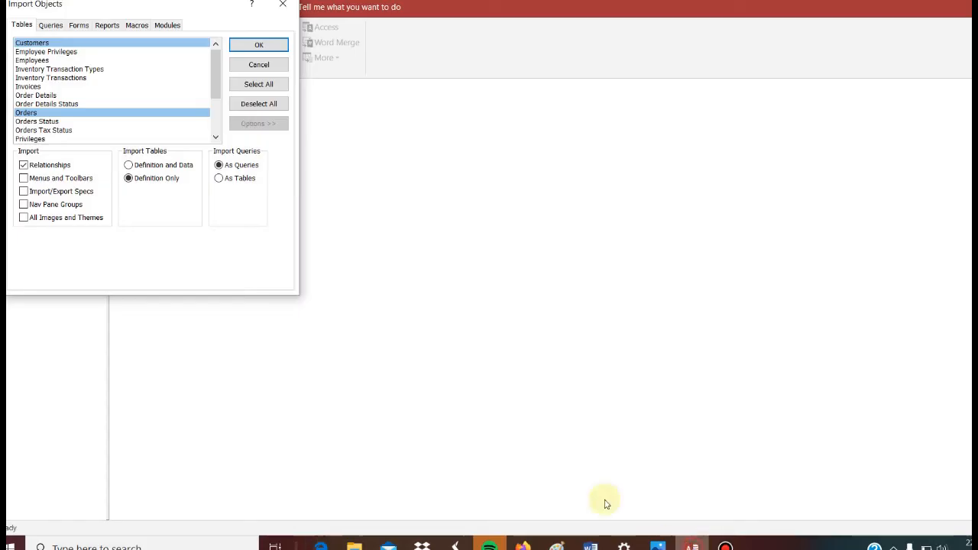
Run the import without saving the import steps and open the imported Customers table to check it for records.
click(260, 45)
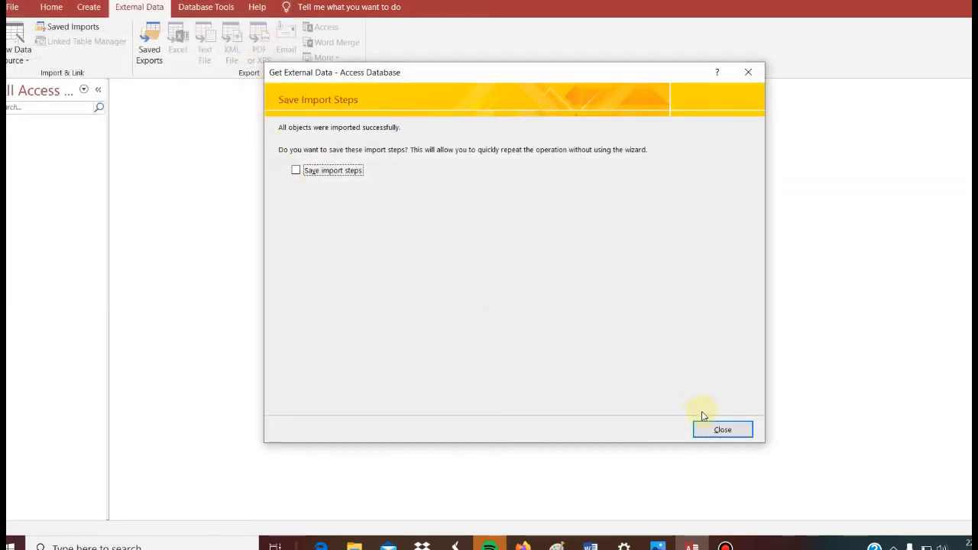
click(721, 428)
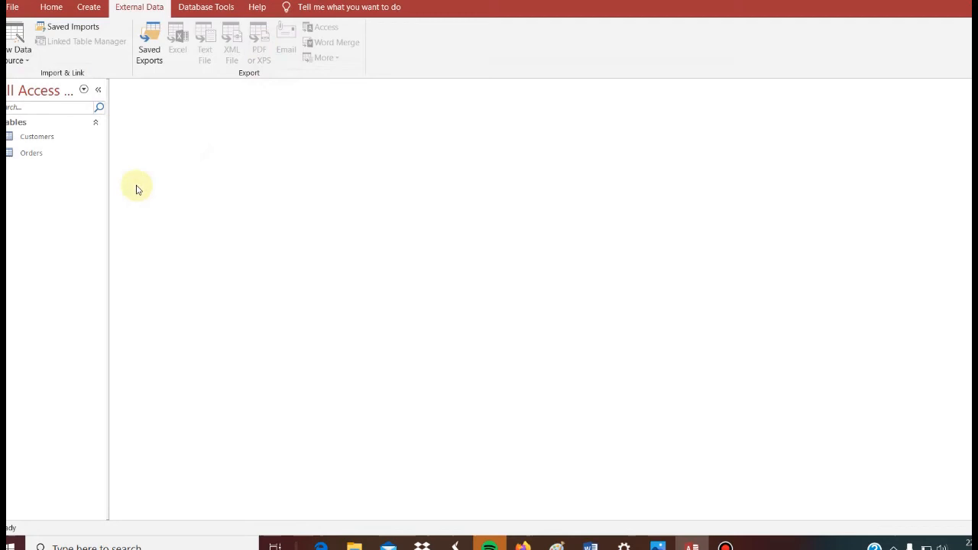
double_click(37, 136)
click(158, 114)
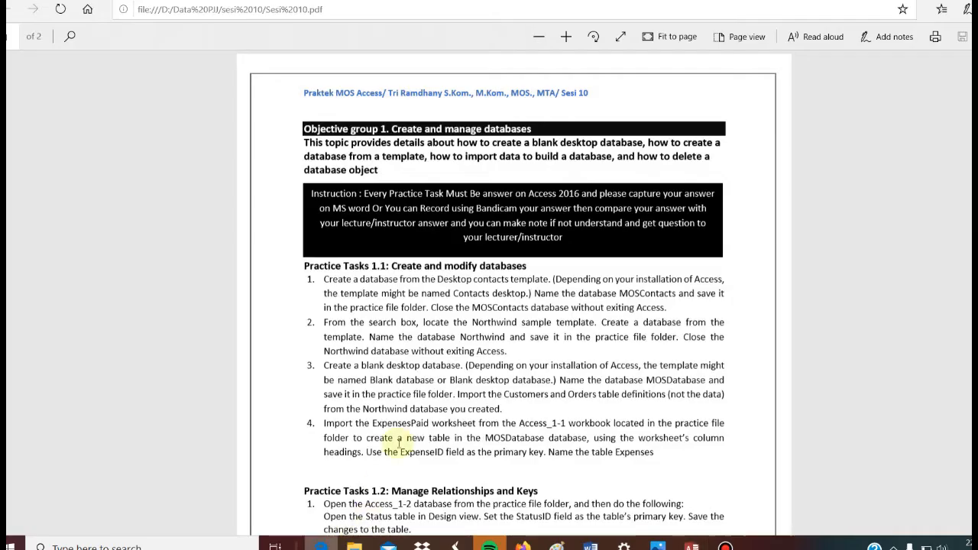
Close the Customers table and start importing external data from an Excel file, following the PDF's fourth task.
click(321, 545)
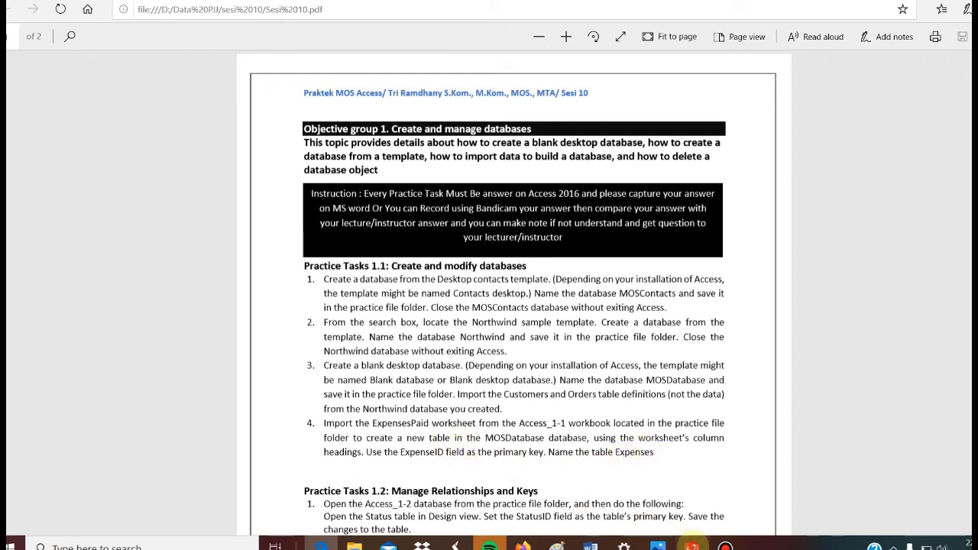
click(692, 546)
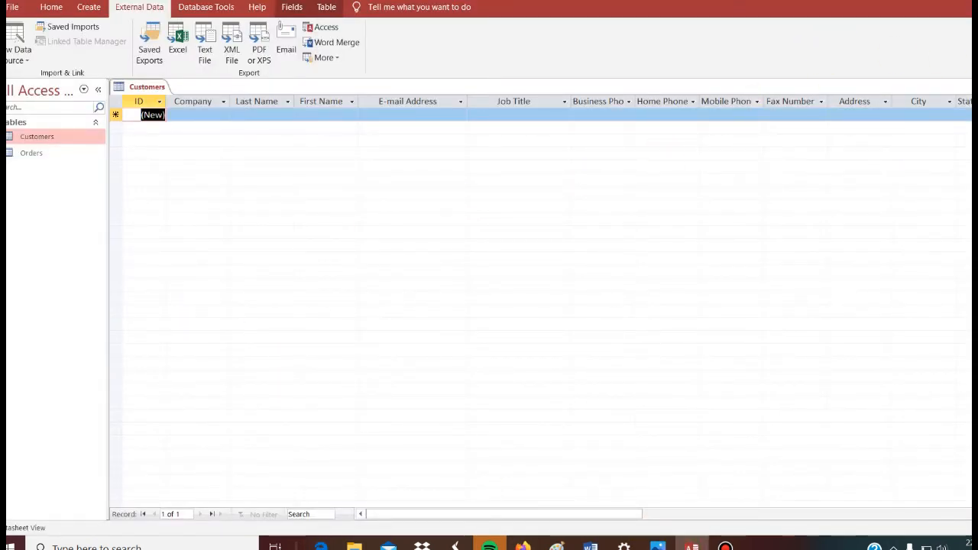
click(976, 87)
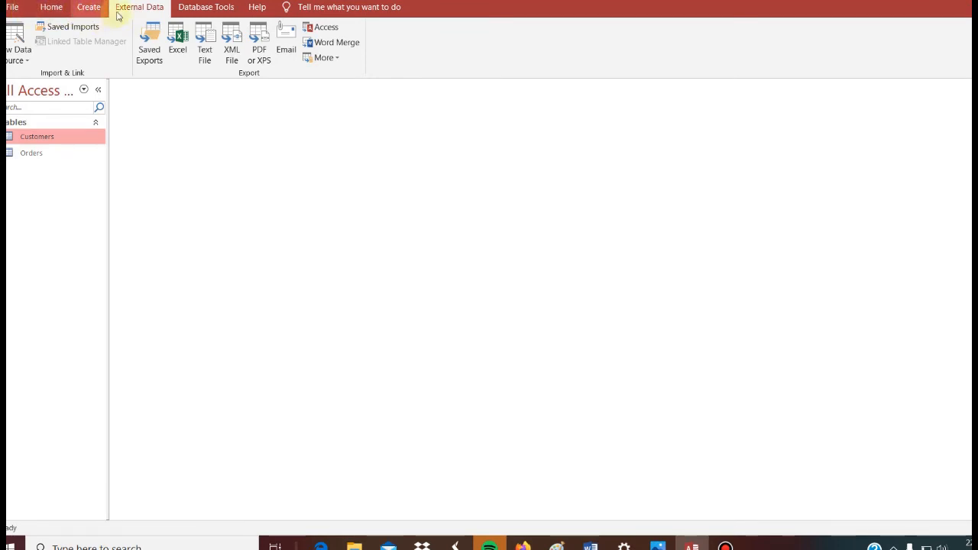
click(31, 64)
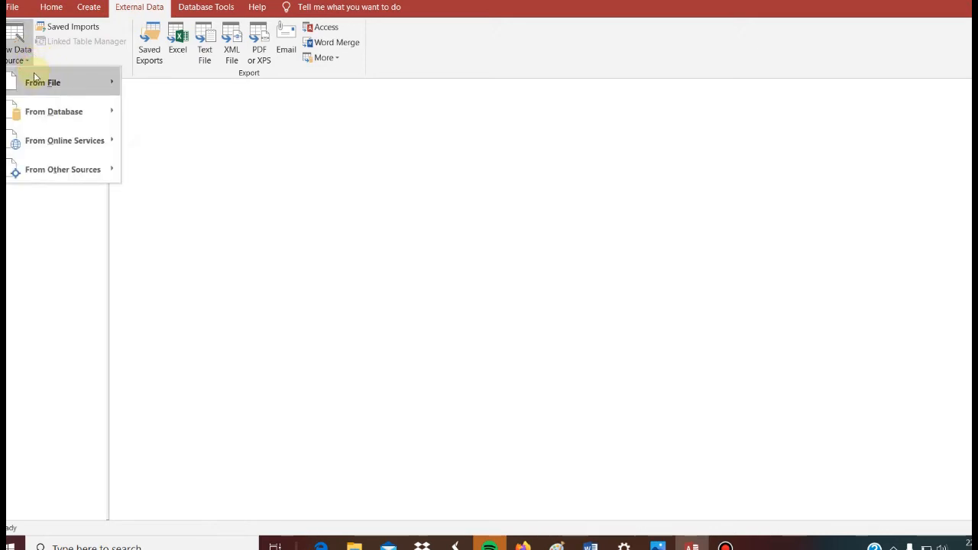
mouse_move(34, 79)
click(145, 82)
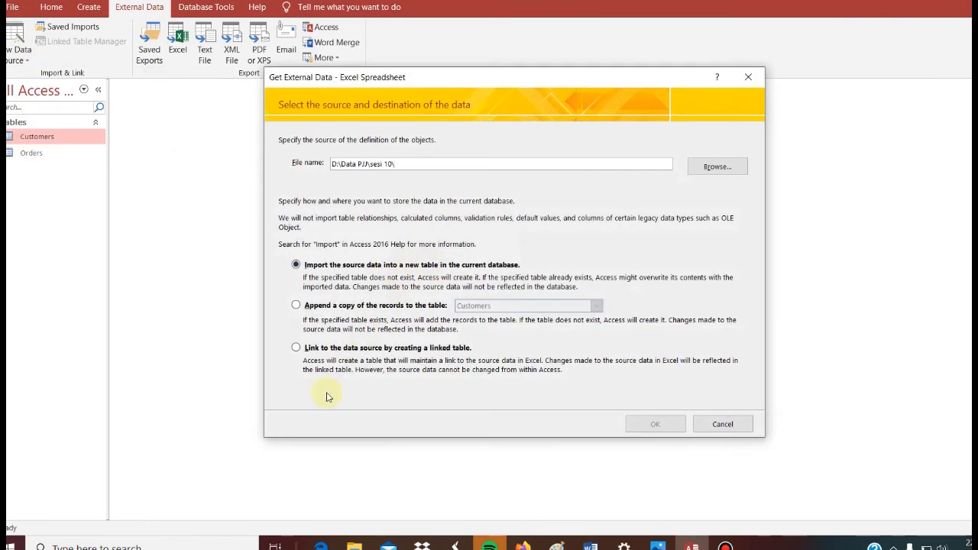
Choose the Access_1-1 workbook from the sesi 10 folder as the source and continue with importing it into a new table.
click(321, 544)
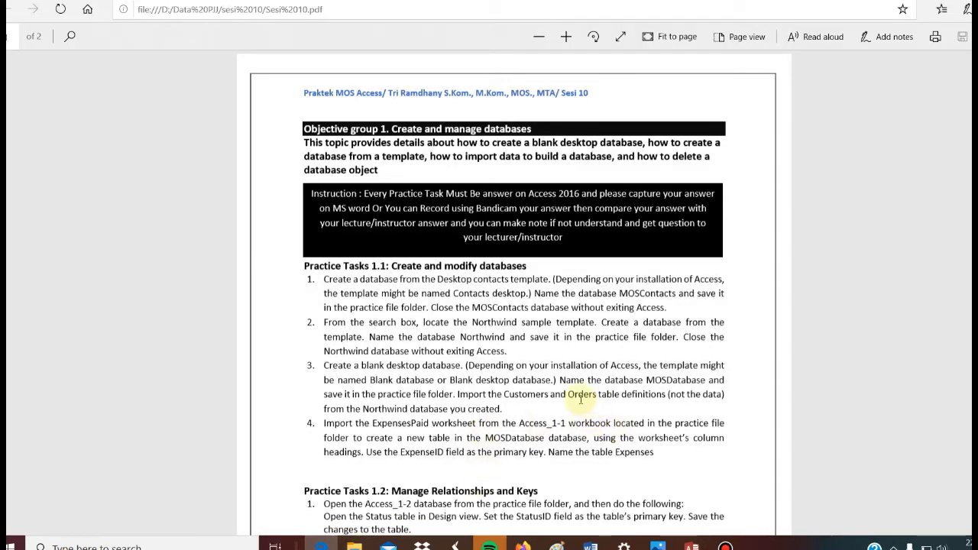
click(691, 545)
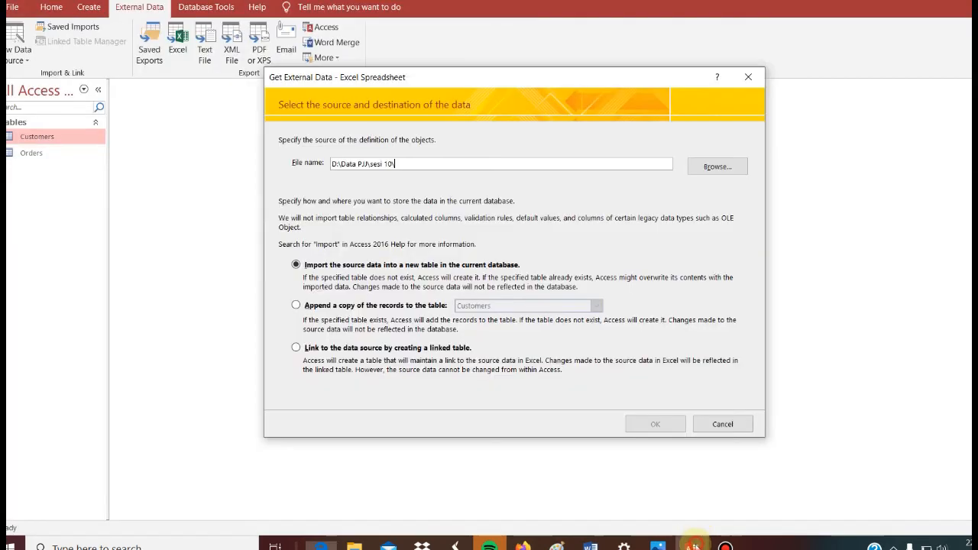
click(712, 168)
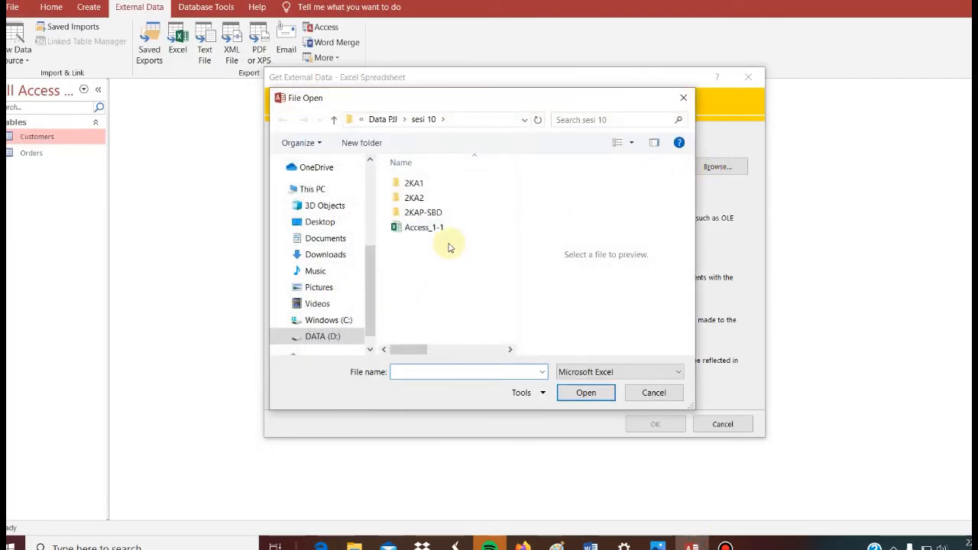
click(444, 227)
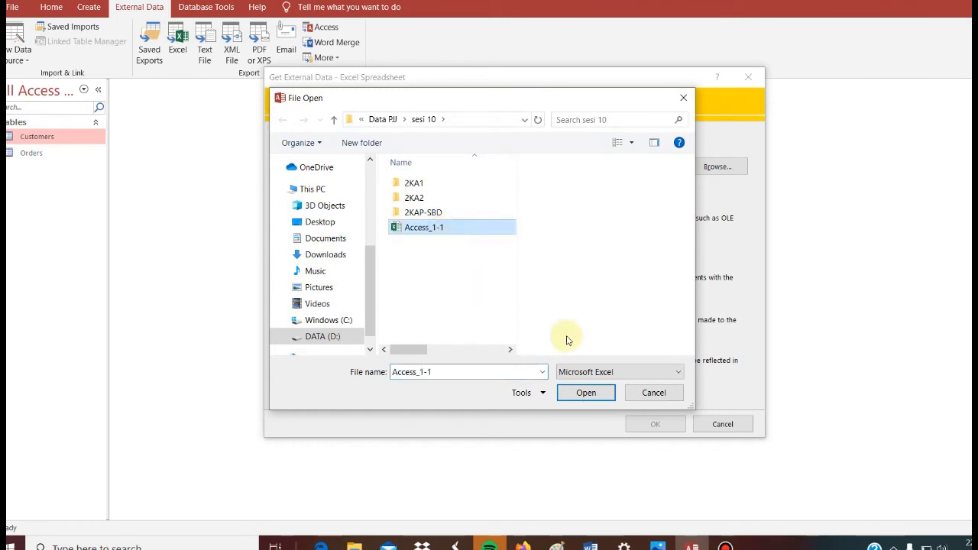
click(586, 392)
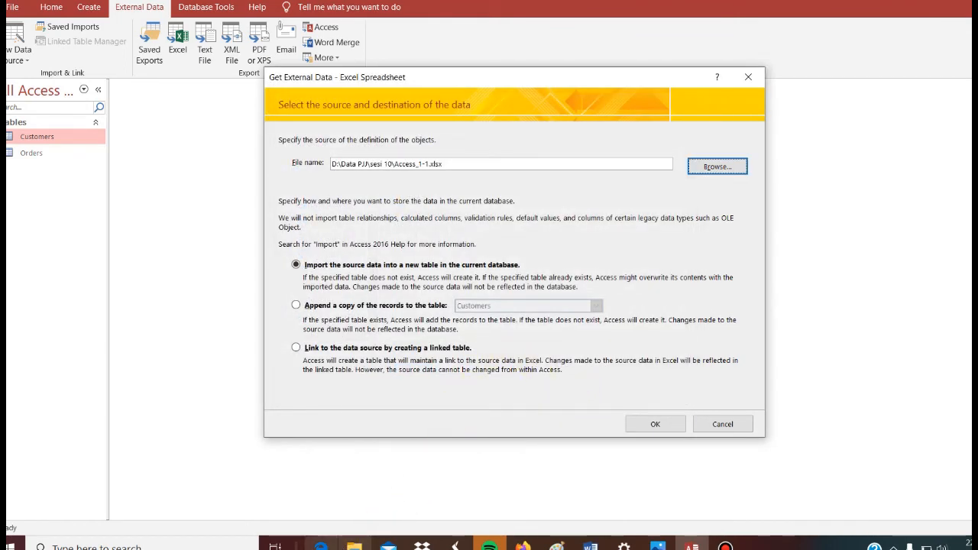
click(321, 546)
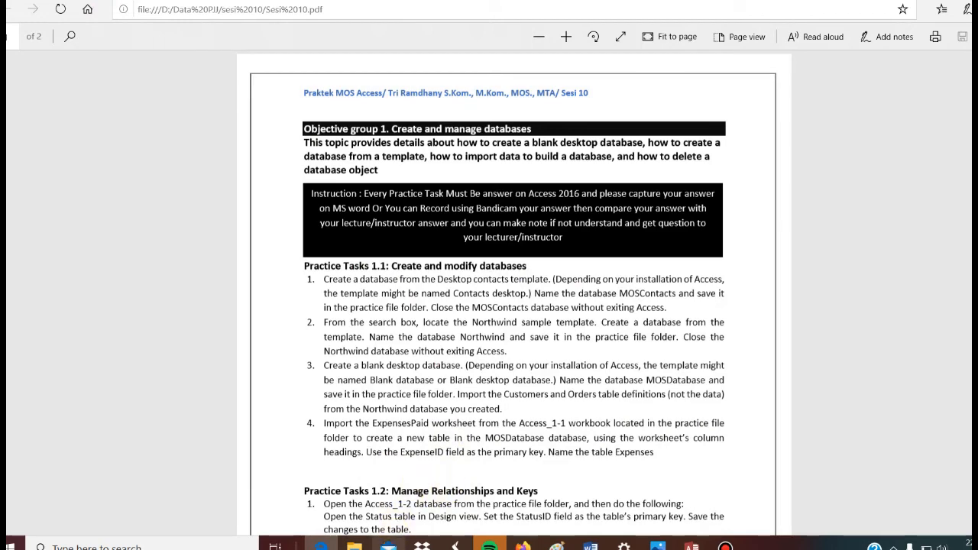
click(688, 544)
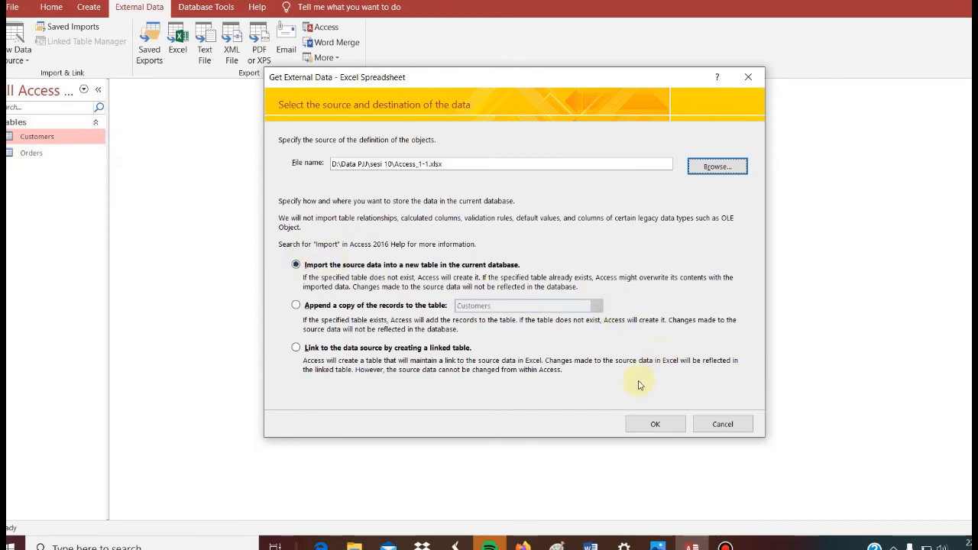
click(656, 425)
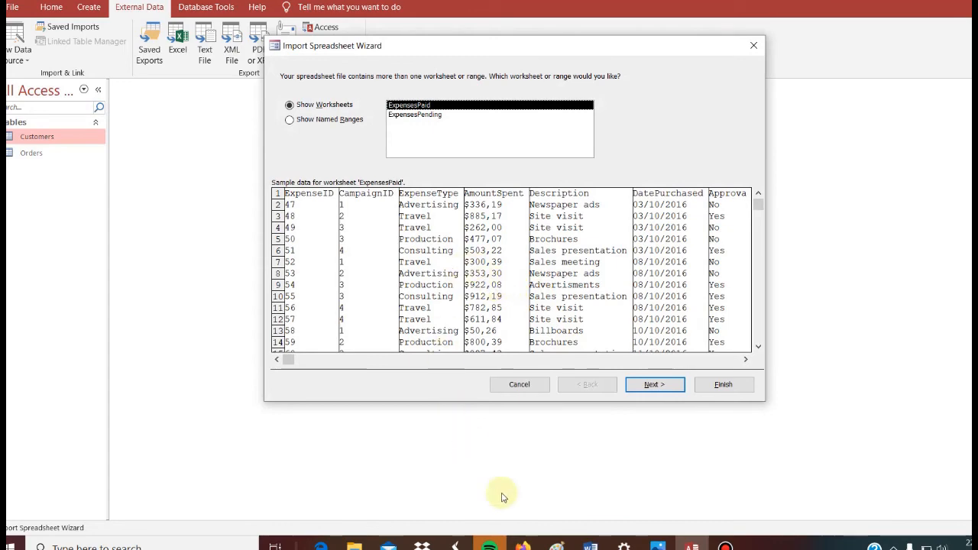
Import the ExpensesPaid worksheet with its first row as column headings, checking the choice against the PDF's fourth task.
click(321, 544)
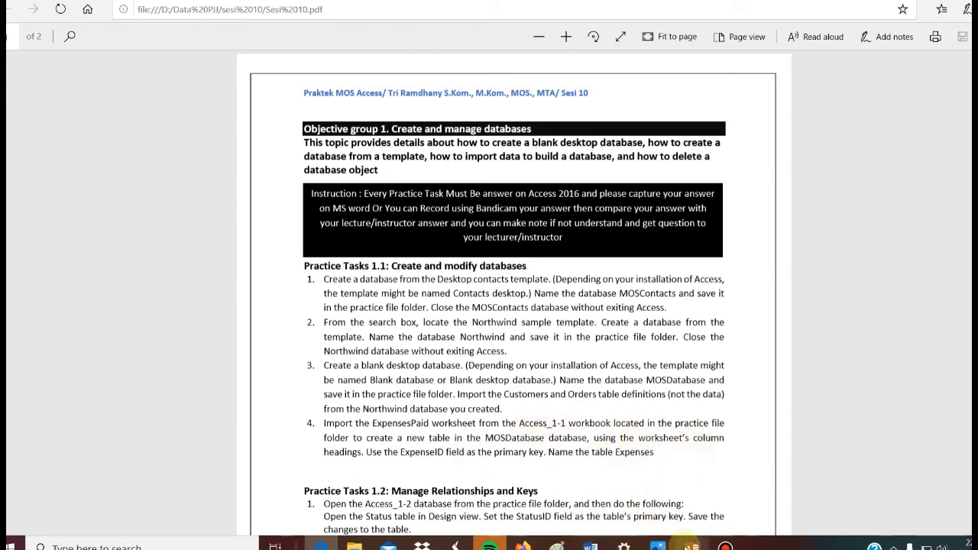
click(689, 546)
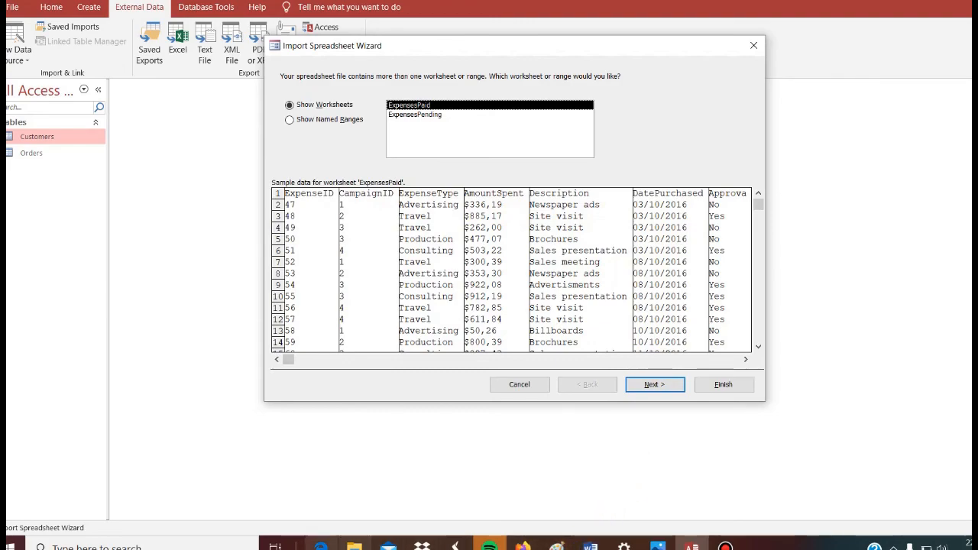
click(321, 547)
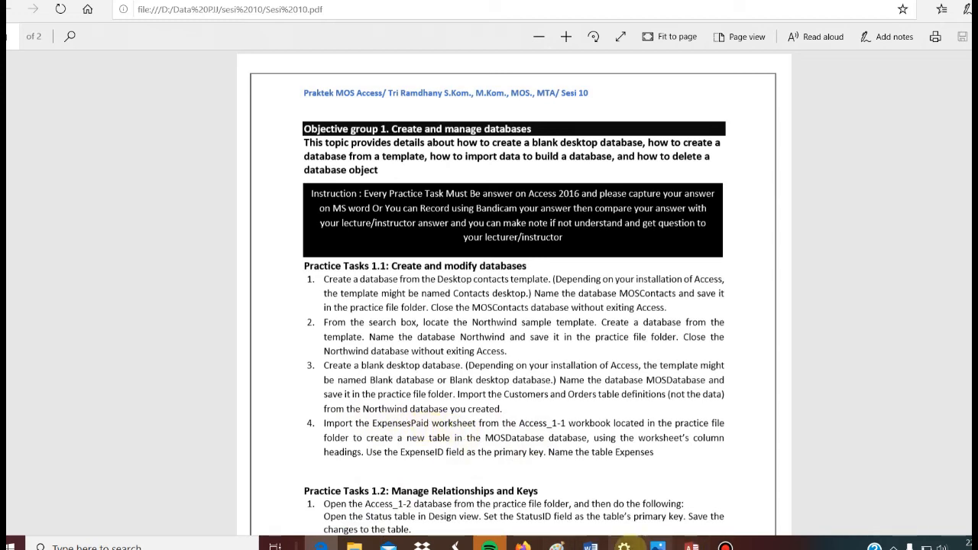
key(alt+Tab)
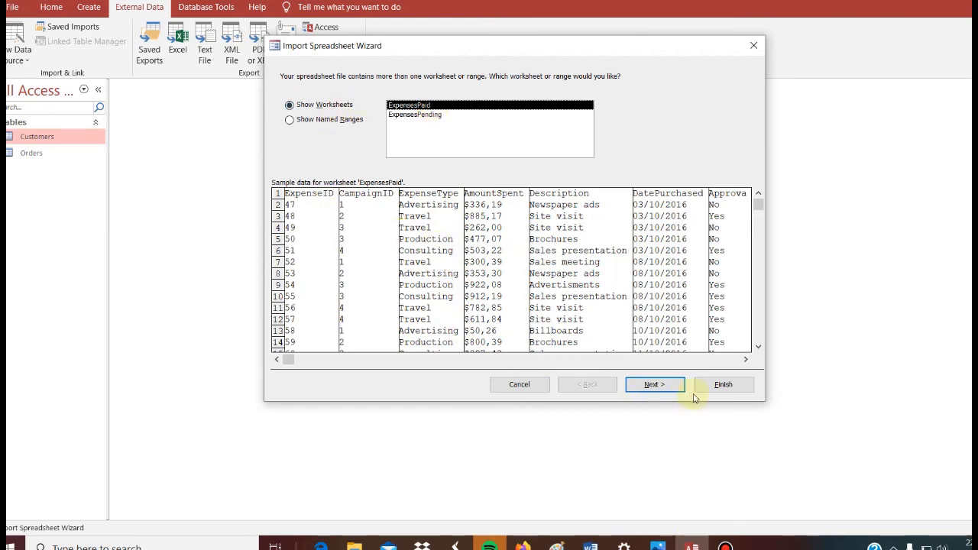
click(655, 386)
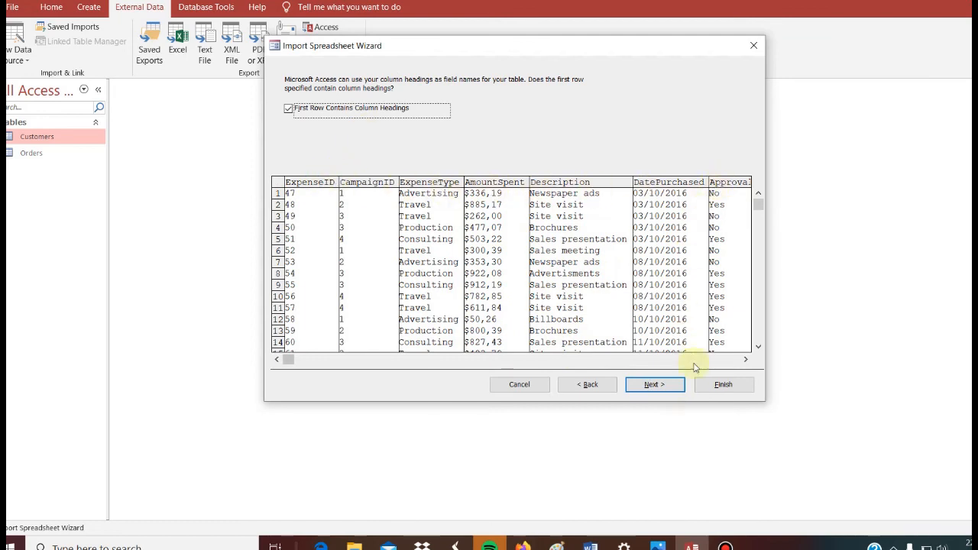
click(668, 384)
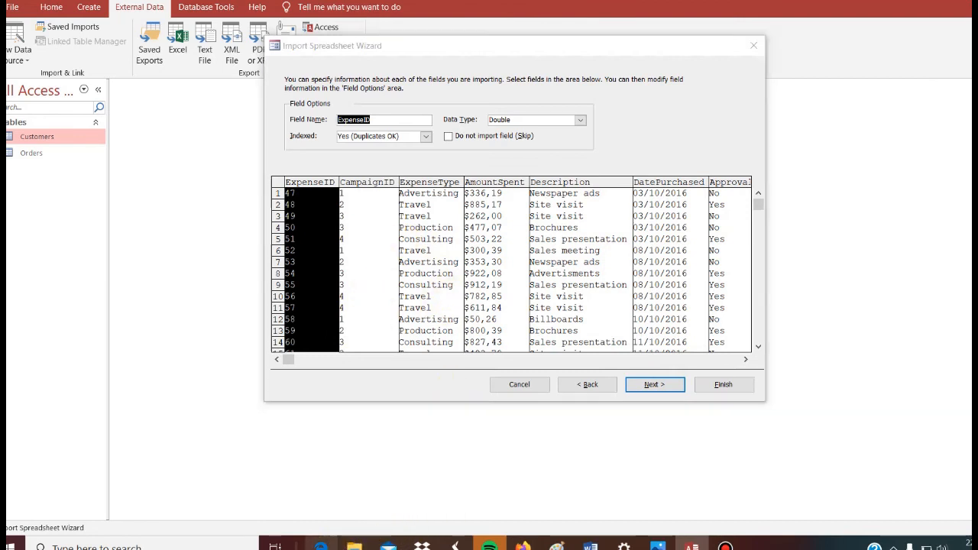
Keep the default field options and choose ExpenseID as the new table's own primary key, as the PDF asks.
click(322, 546)
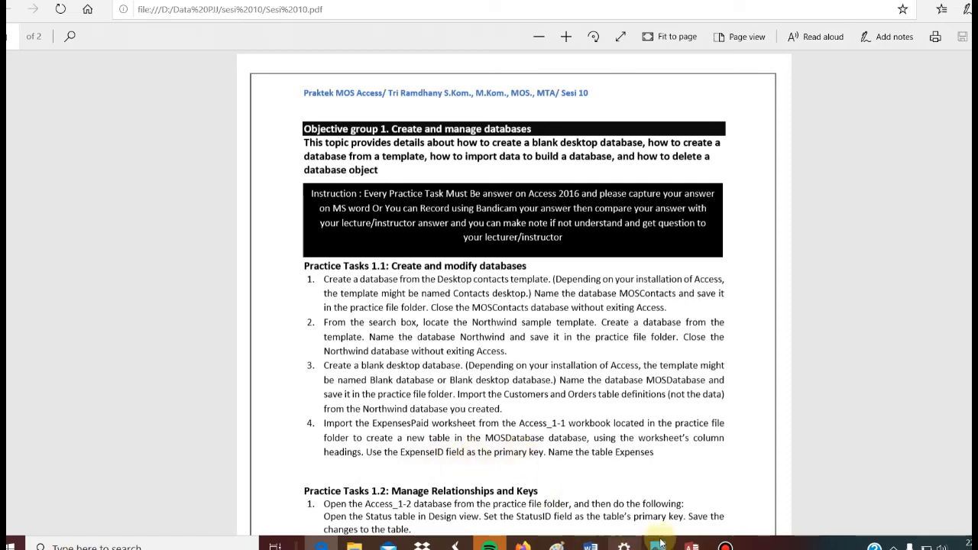
click(691, 546)
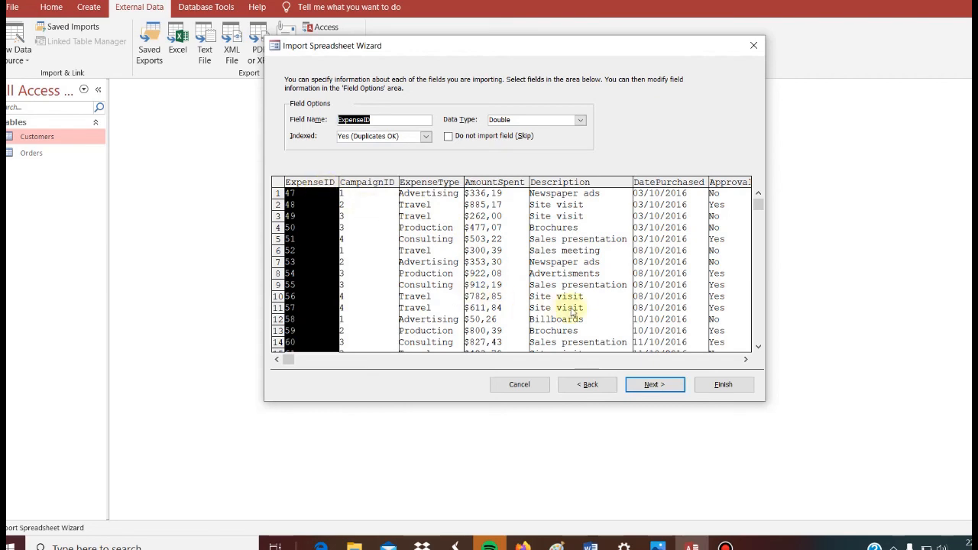
click(655, 385)
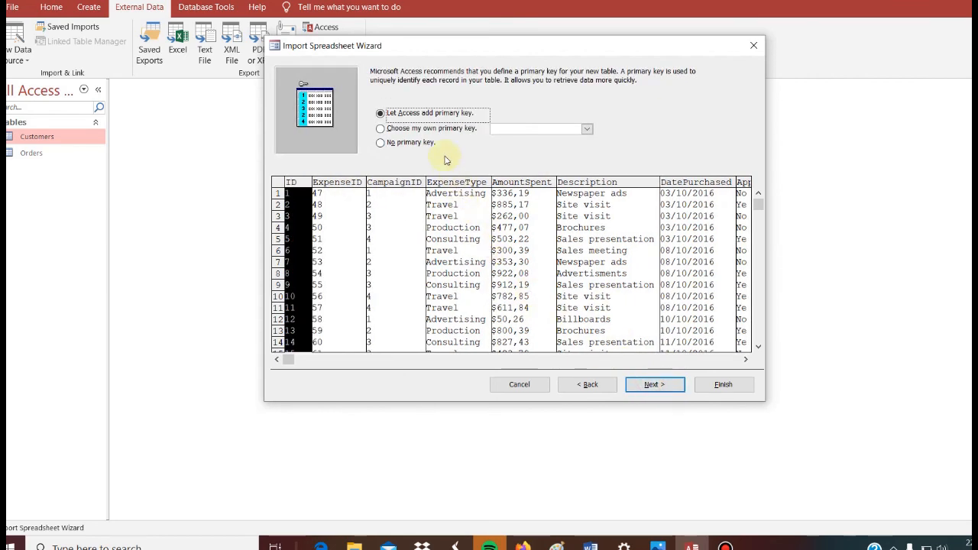
click(417, 130)
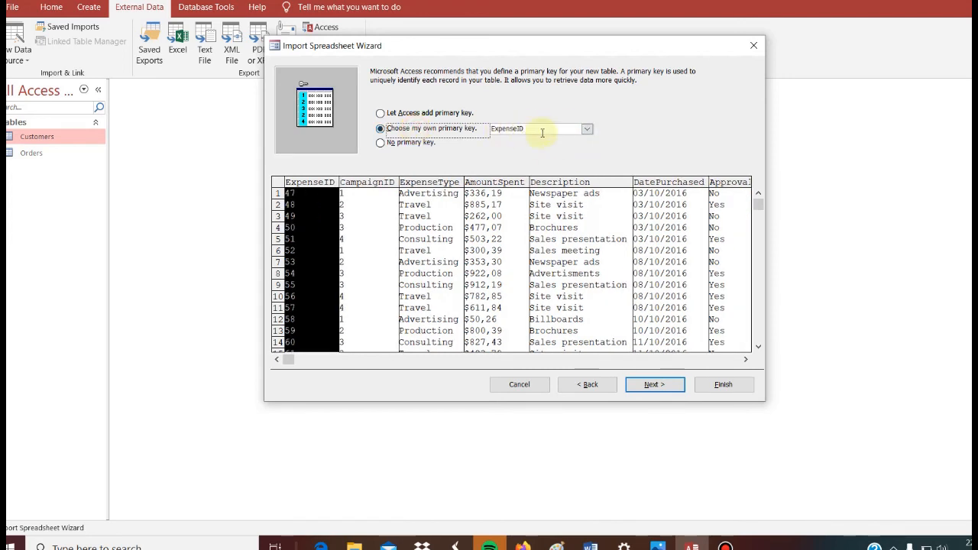
click(676, 386)
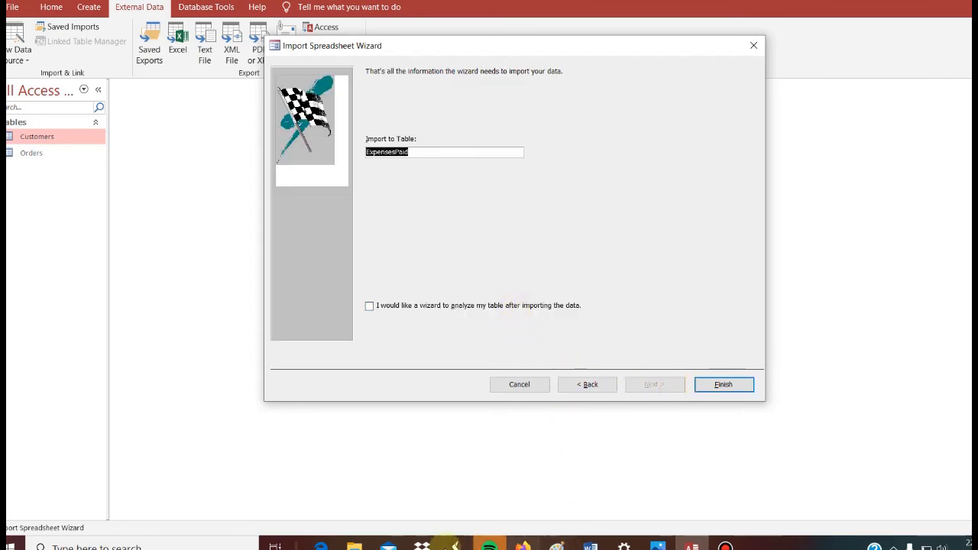
Name the imported table Expenses and finish the import without saving the import steps, checking the result against the PDF.
click(321, 545)
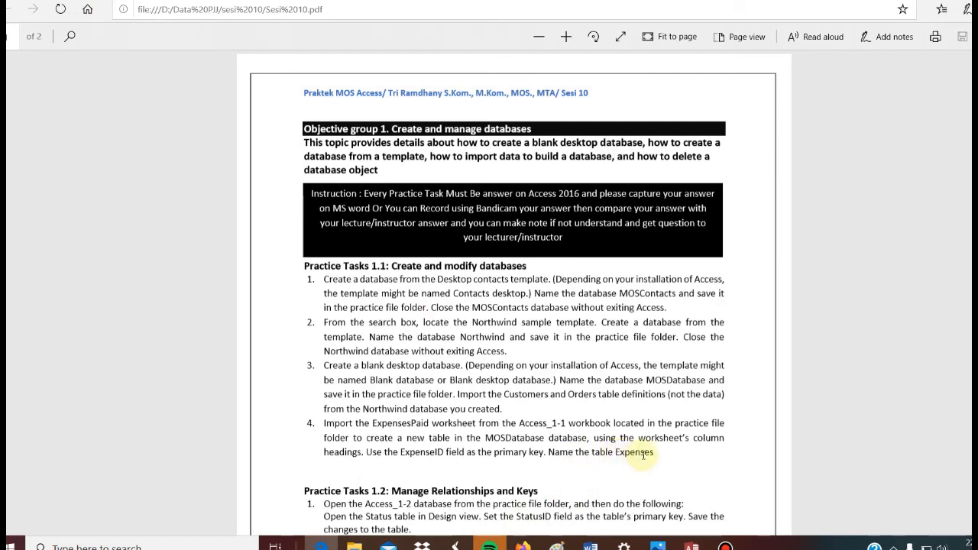
click(590, 547)
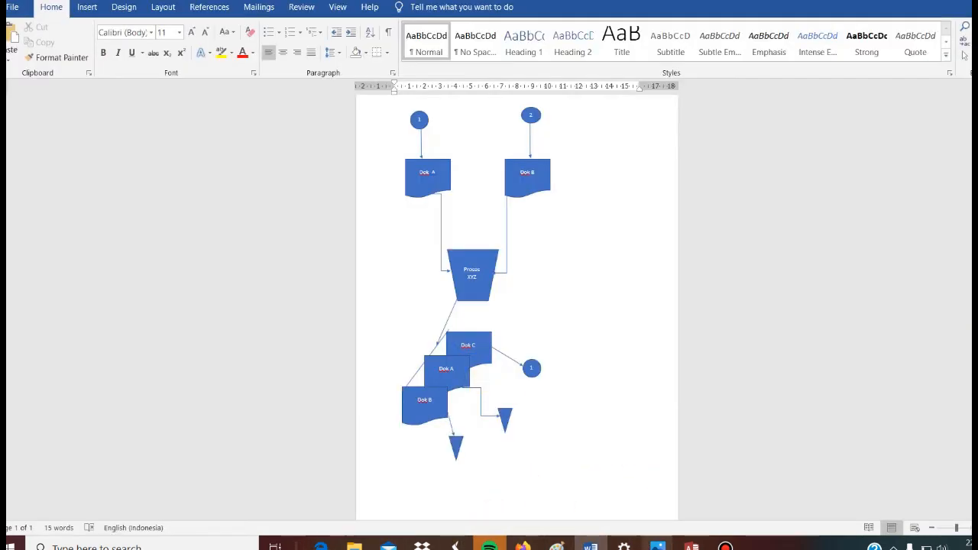
click(687, 541)
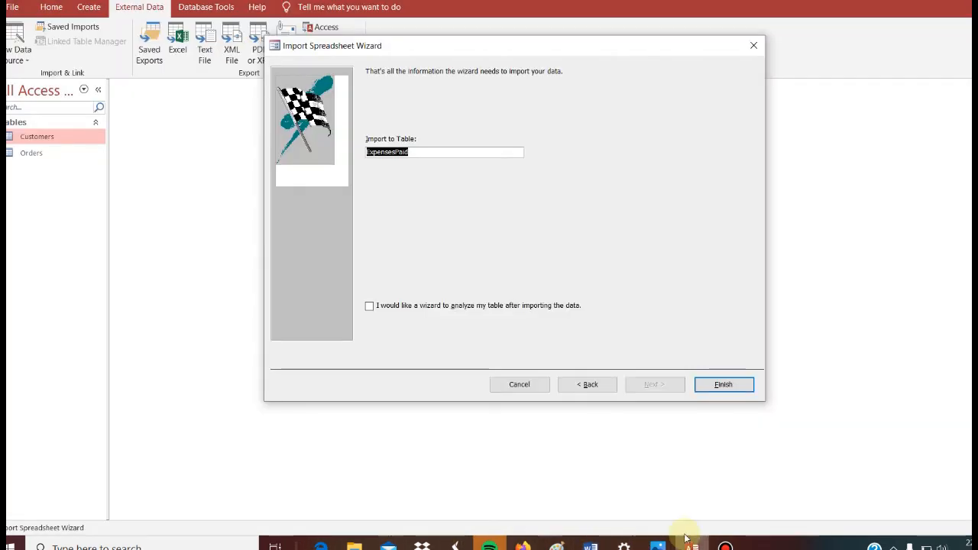
click(432, 153)
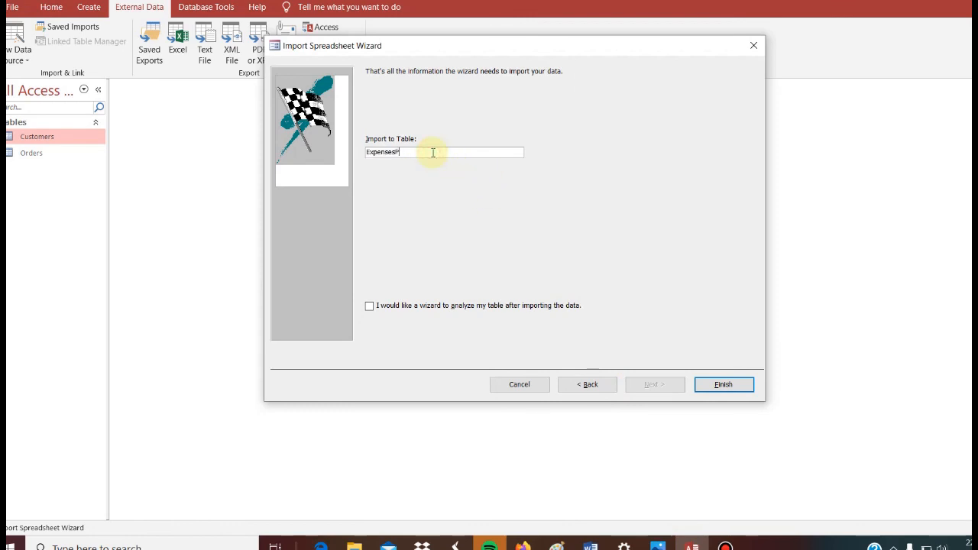
click(723, 385)
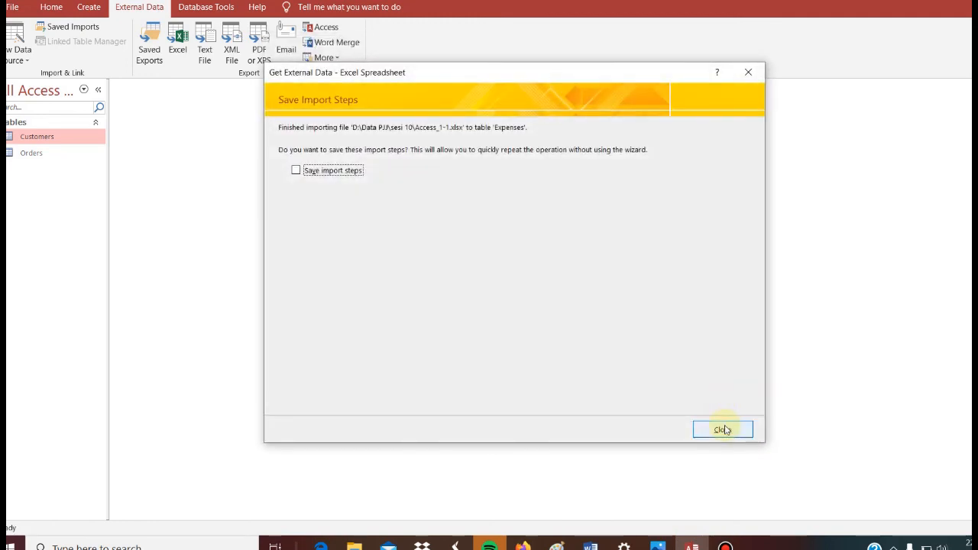
click(722, 429)
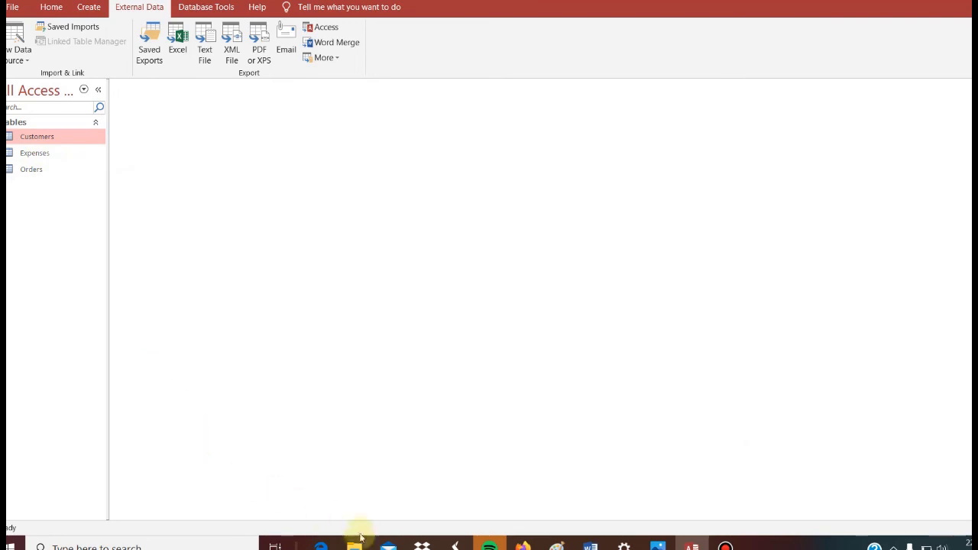
click(321, 544)
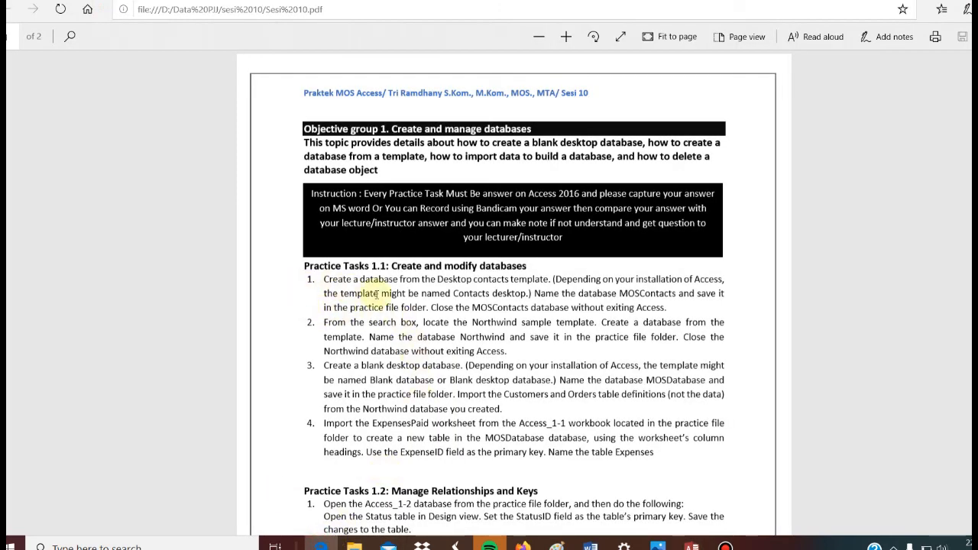